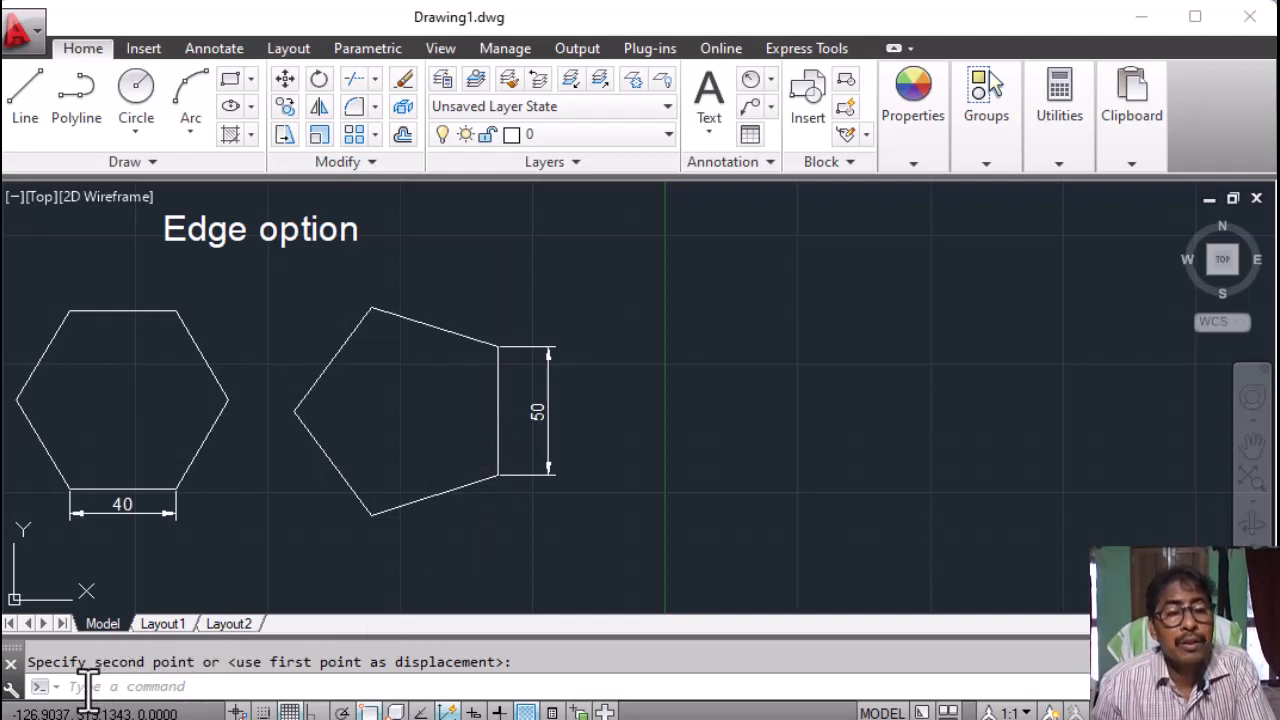
Run POL with 6 sides and choose the Edge option to define the hexagon.
{"action": "left_click", "coordinate": [100, 686]}
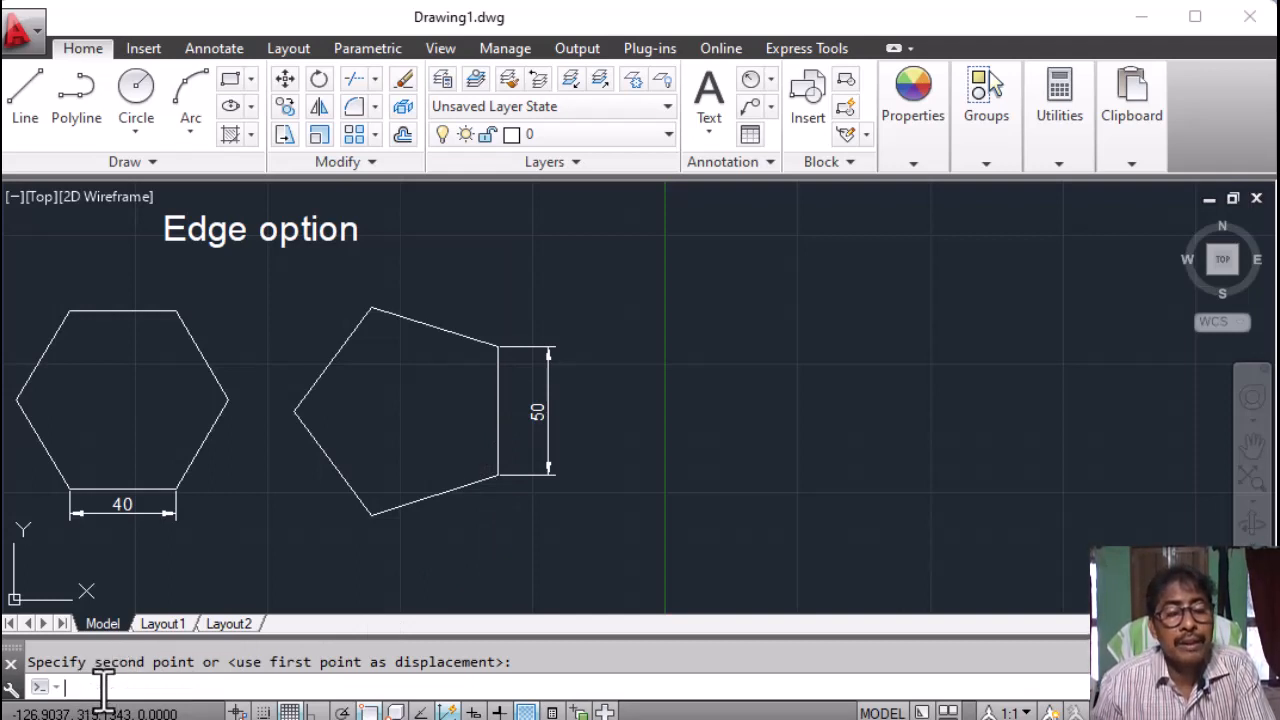
{"action": "type", "text": "p"}
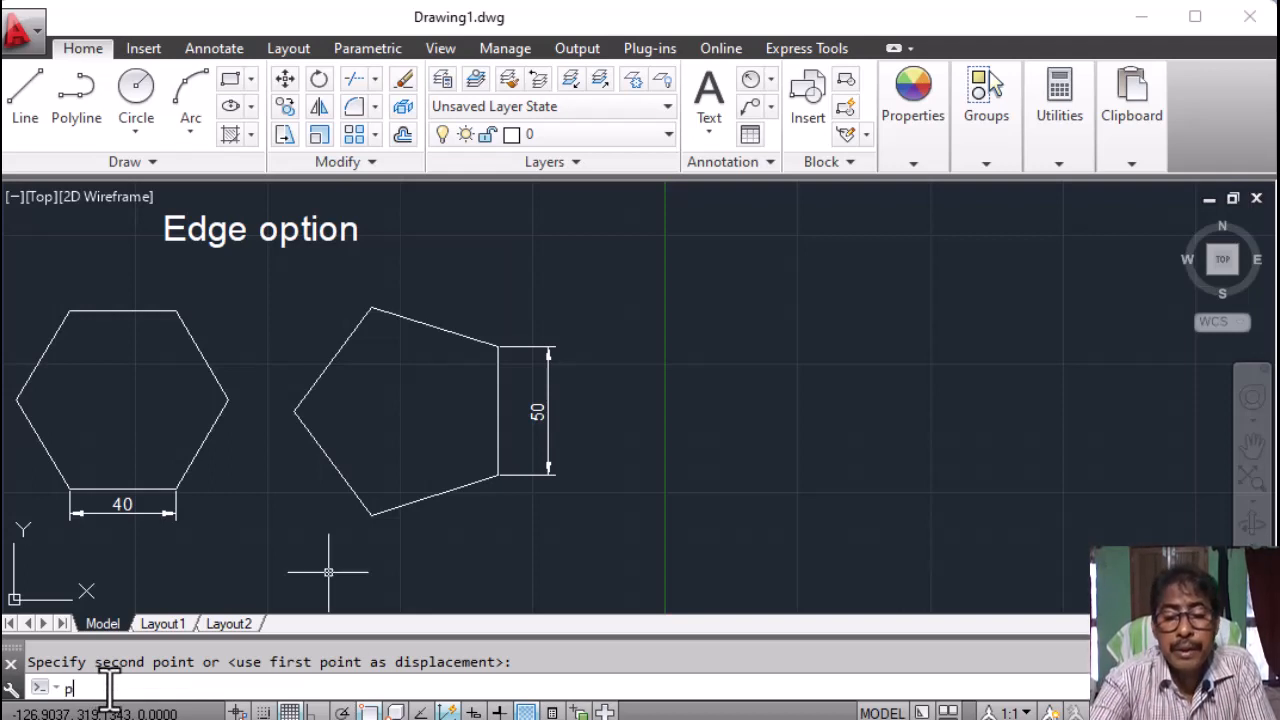
{"action": "type", "text": "o"}
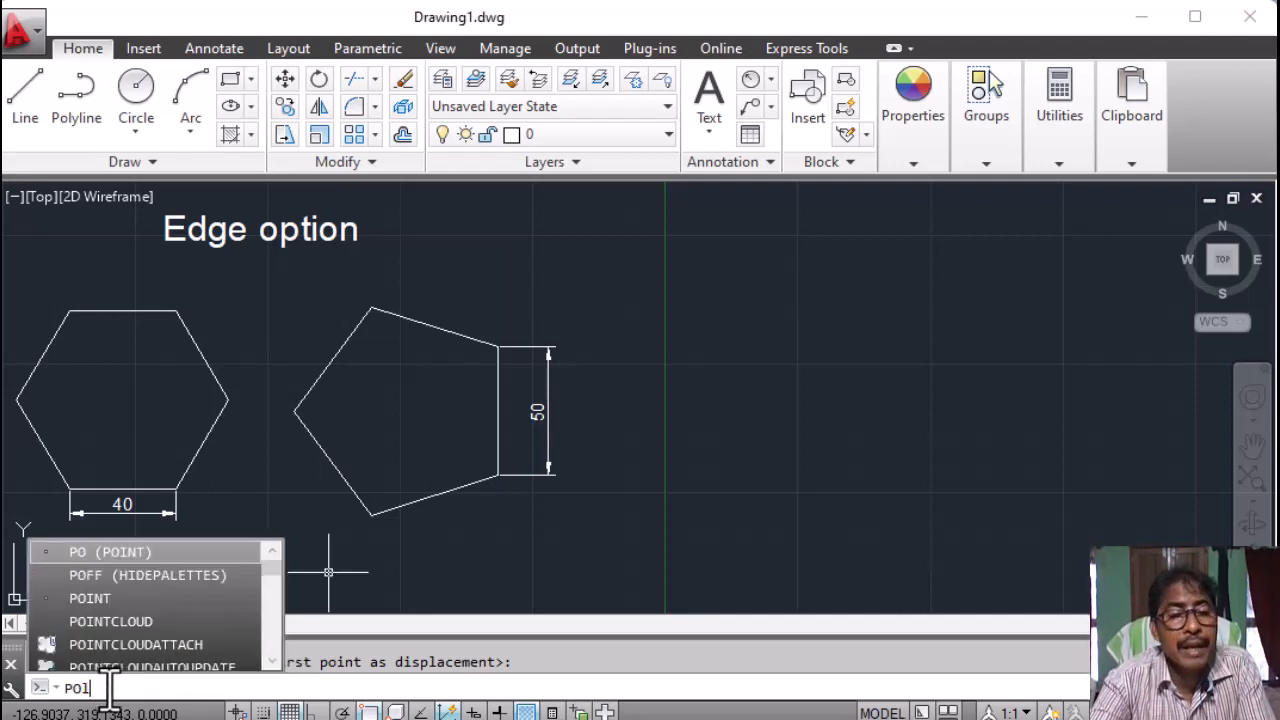
{"action": "type", "text": "l"}
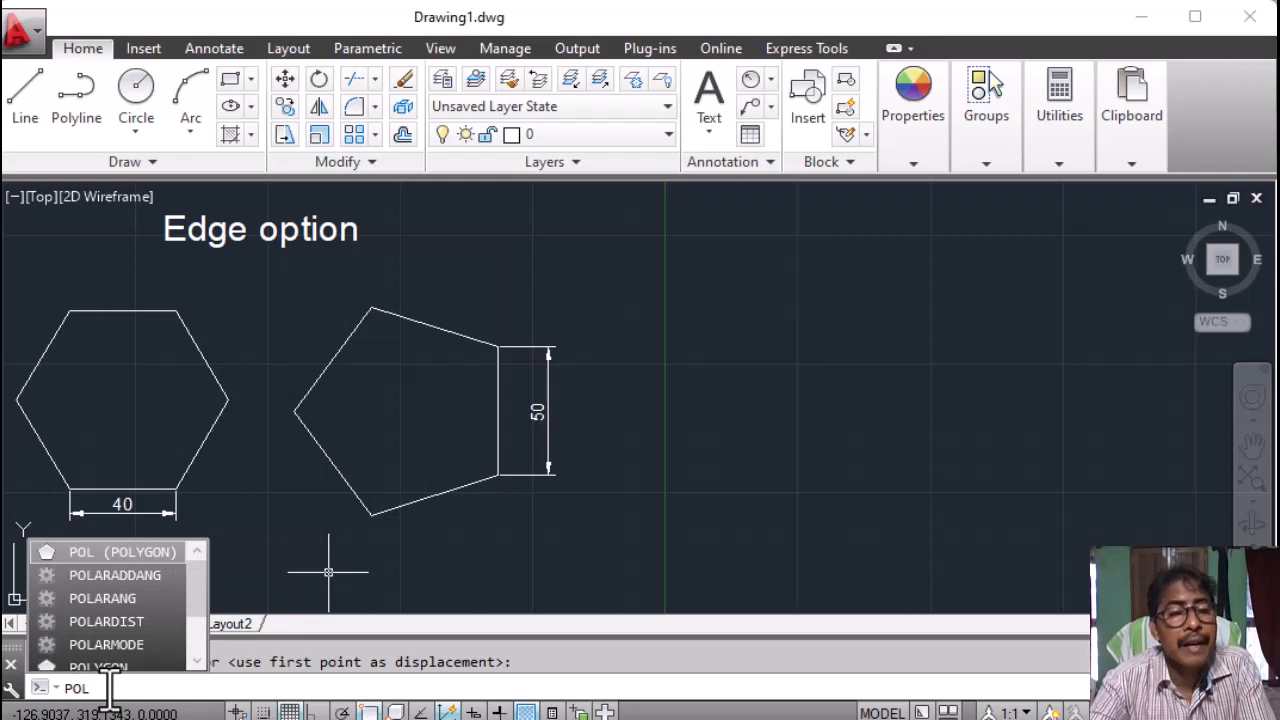
{"action": "key", "text": "Return"}
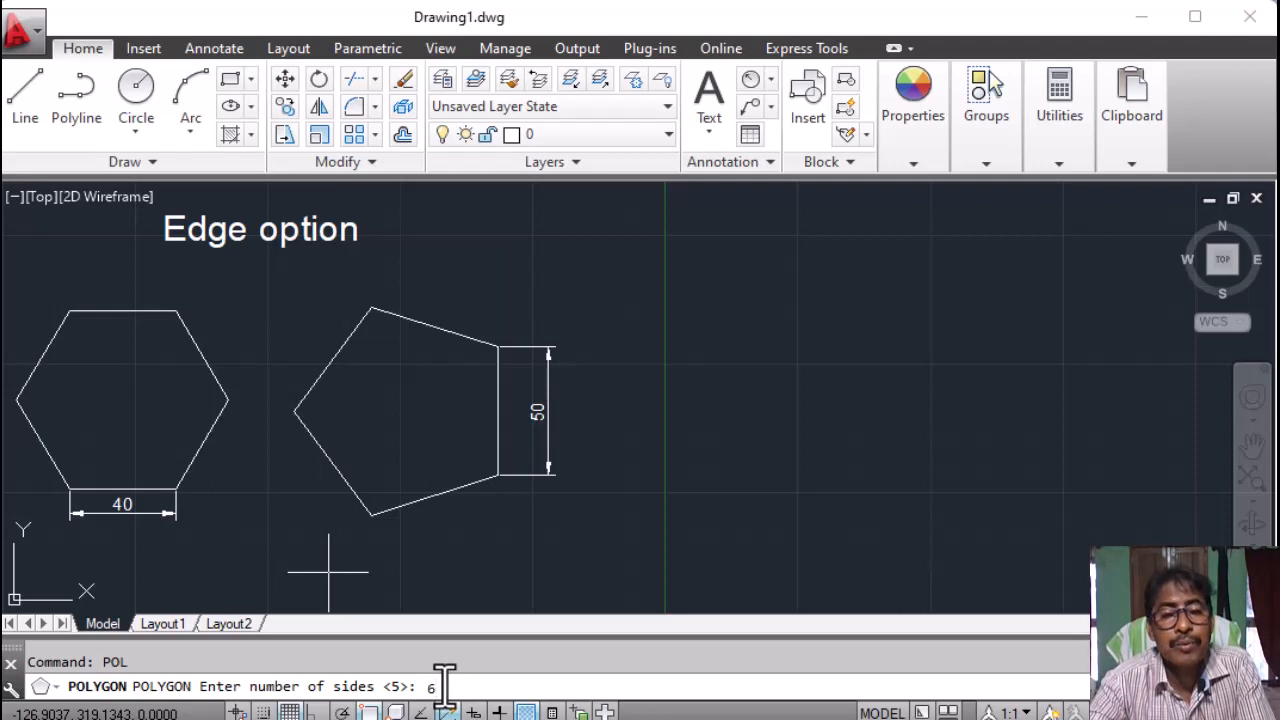
{"action": "key", "text": "Return"}
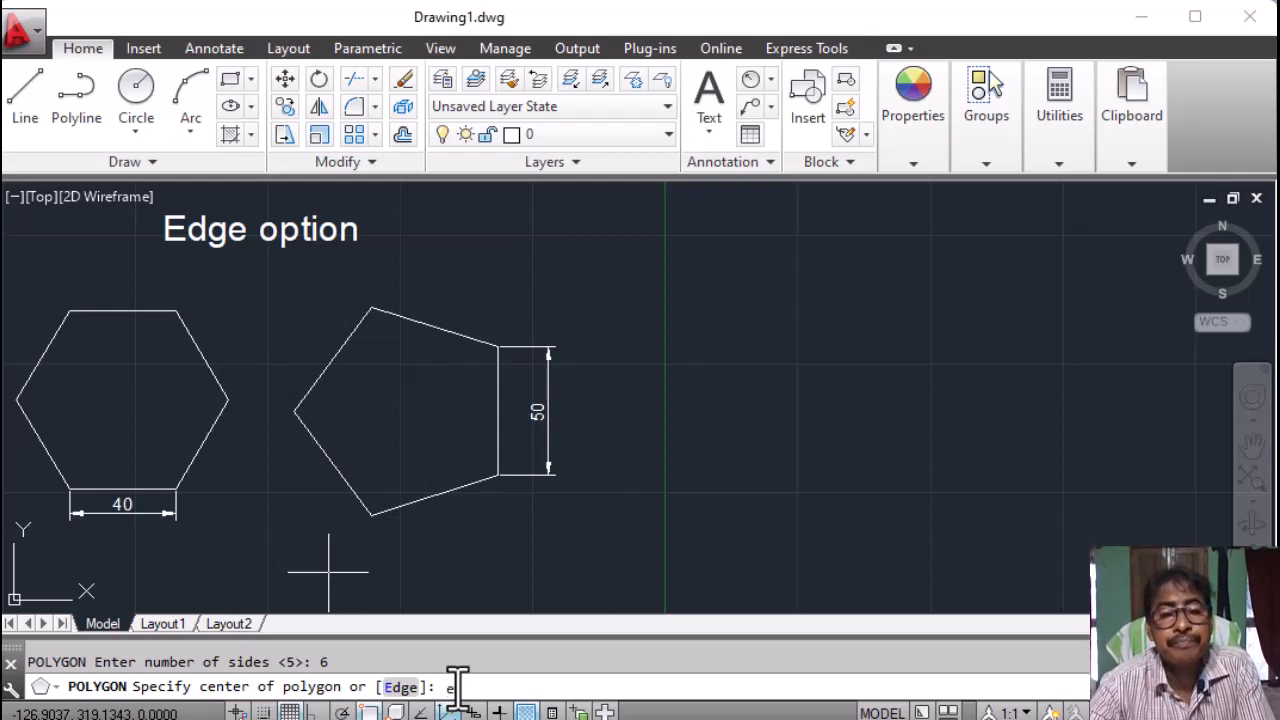
{"action": "key", "text": "Return"}
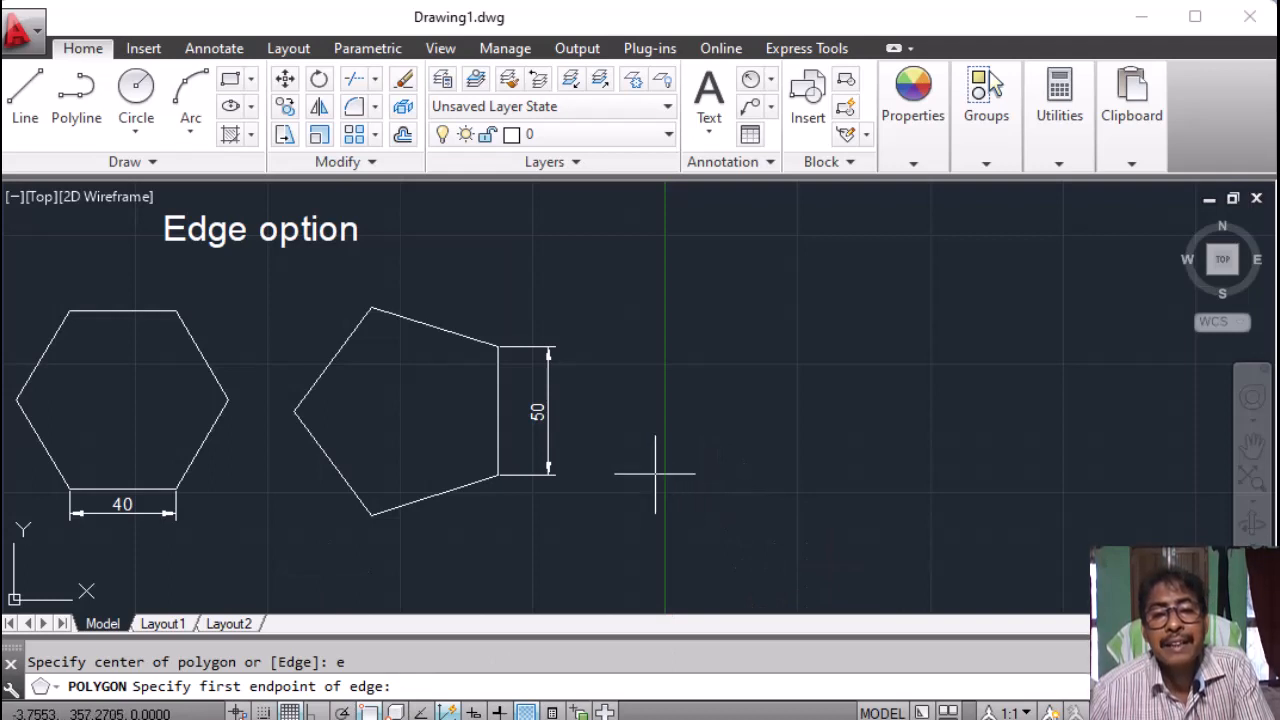
{"action": "left_click", "coordinate": [655, 475]}
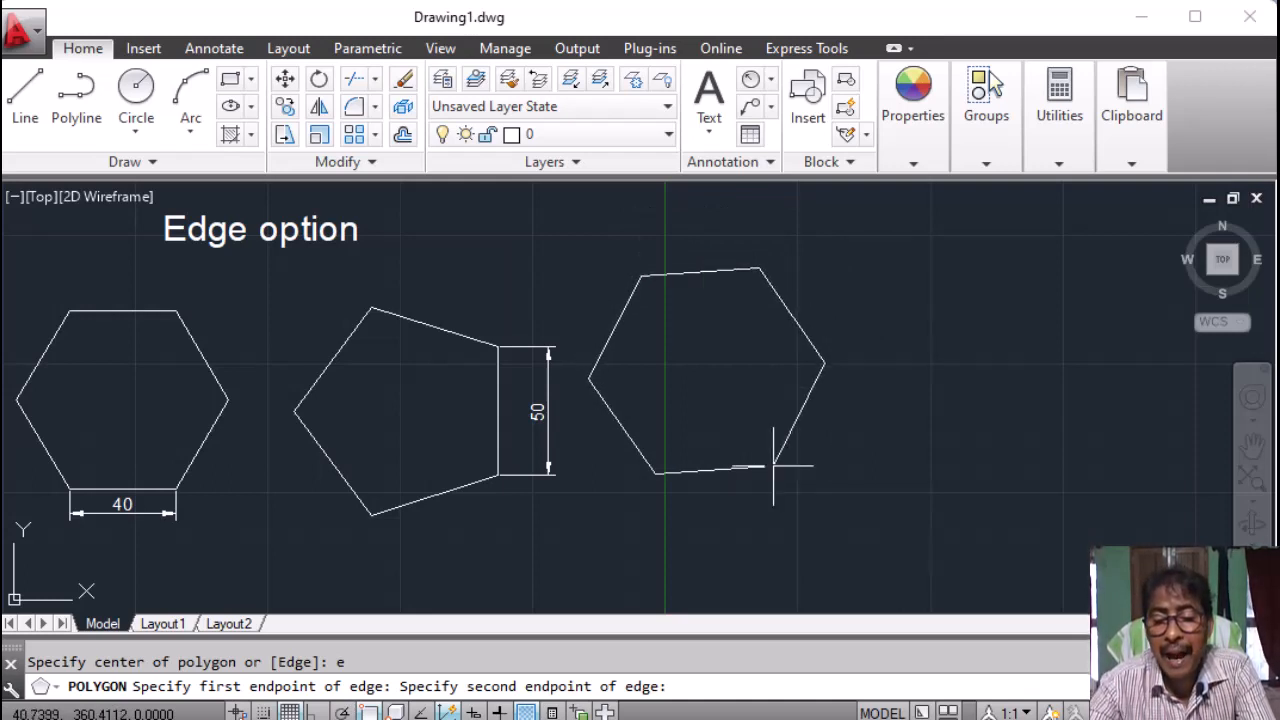
{"action": "type", "text": "@40"}
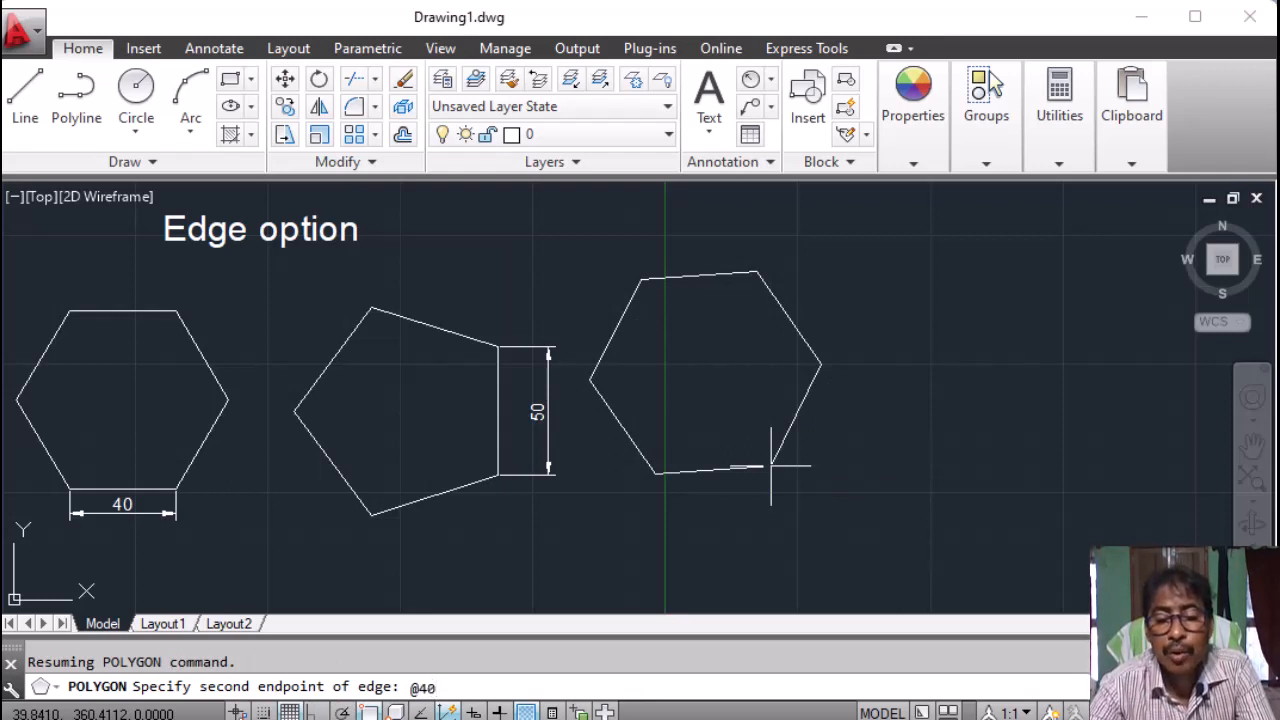
{"action": "type", "text": ",0"}
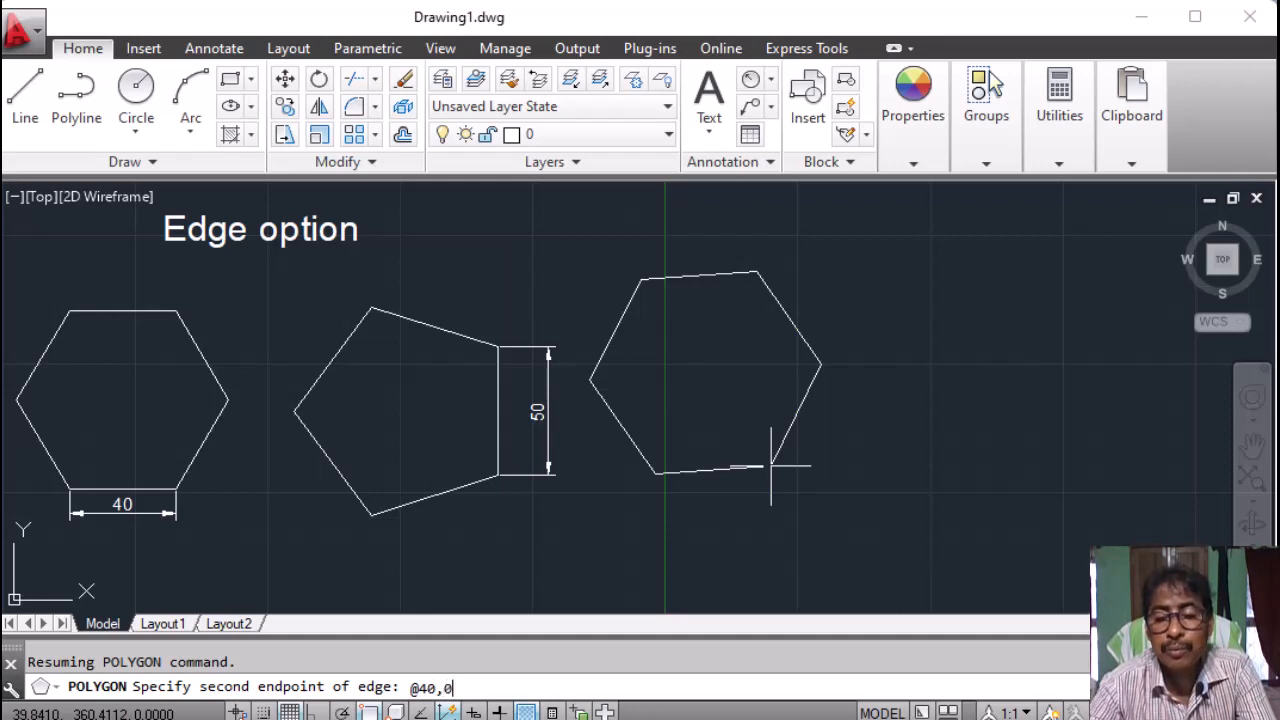
{"action": "key", "text": "Return"}
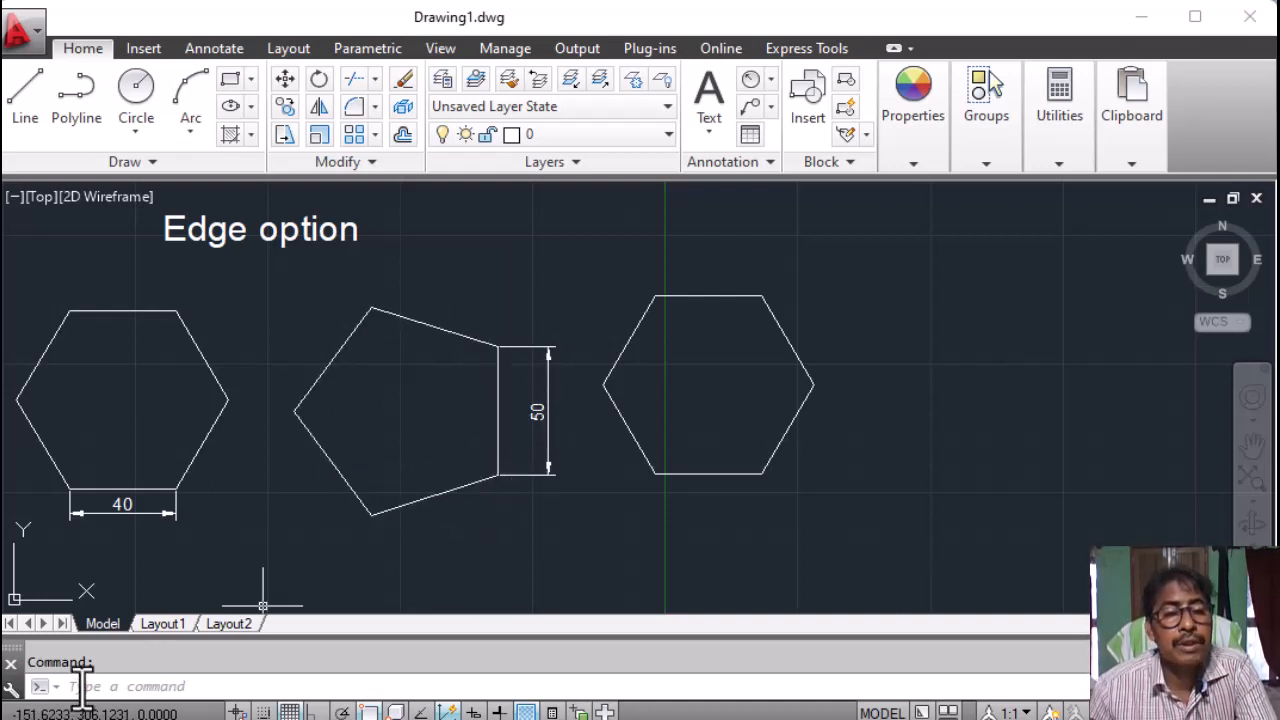
Run POL again with 5 sides and the Edge option (E).
{"action": "left_click", "coordinate": [82, 689]}
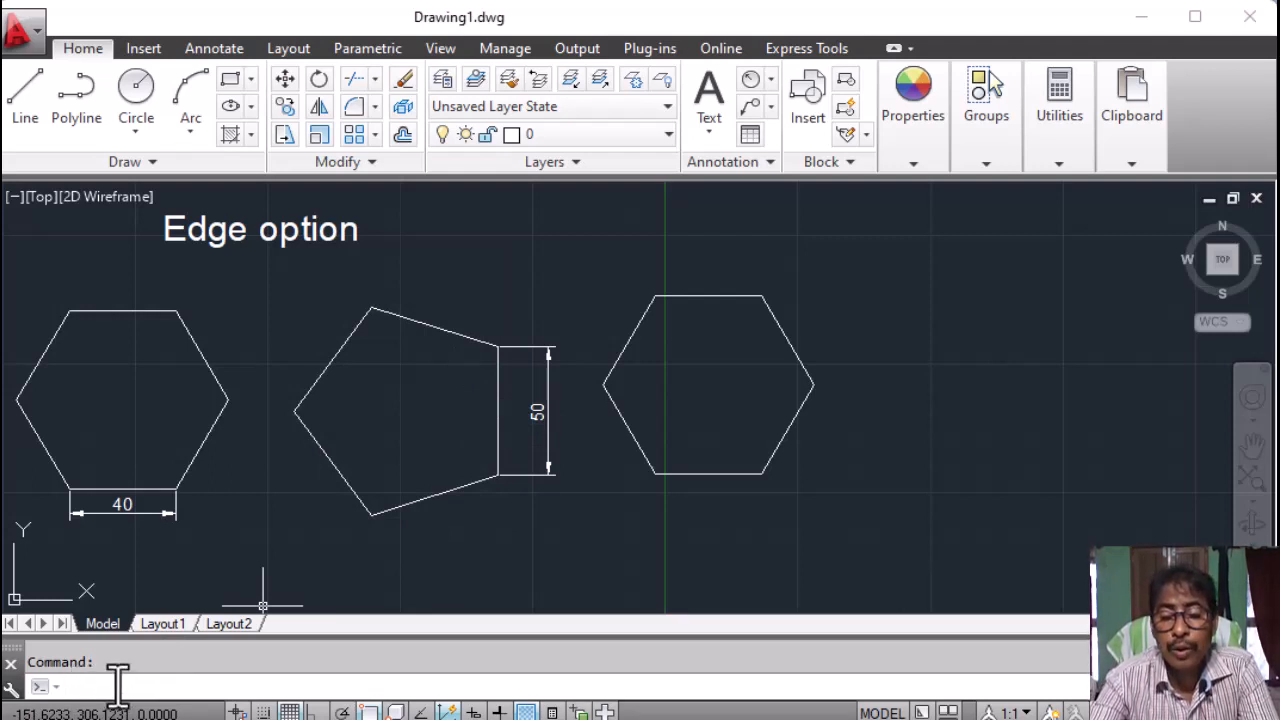
{"action": "type", "text": "pol"}
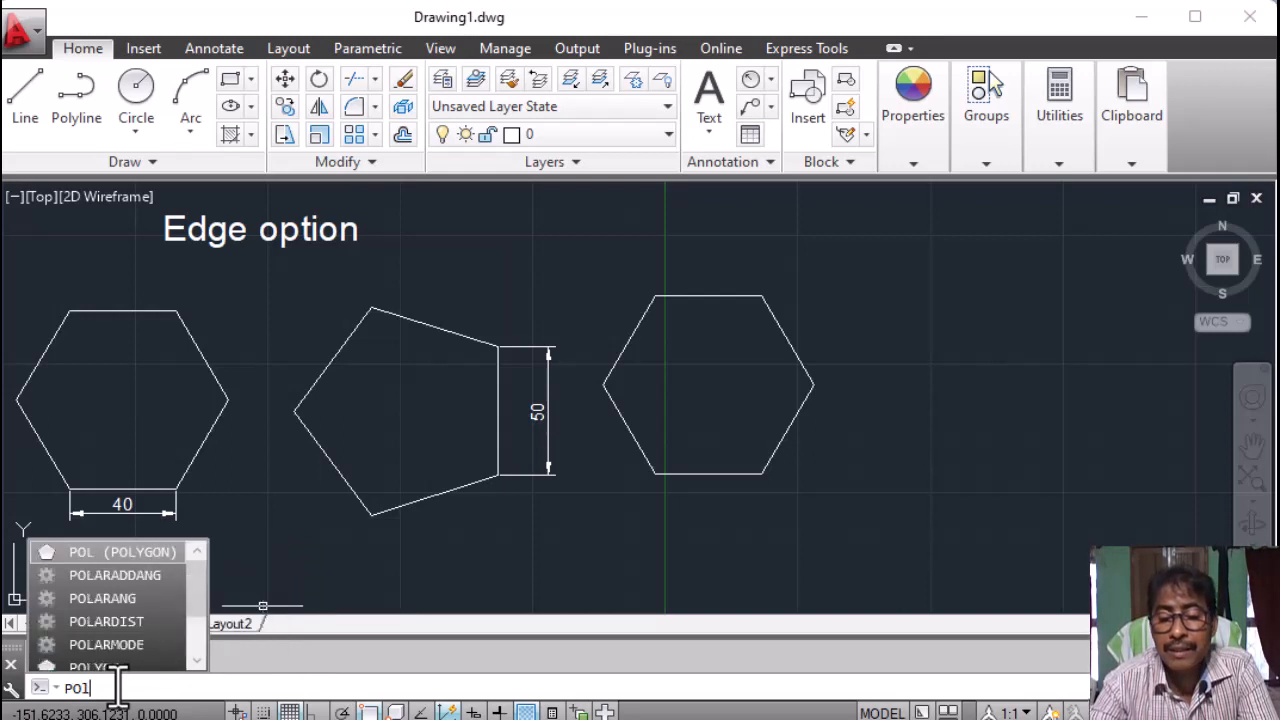
{"action": "key", "text": "Return"}
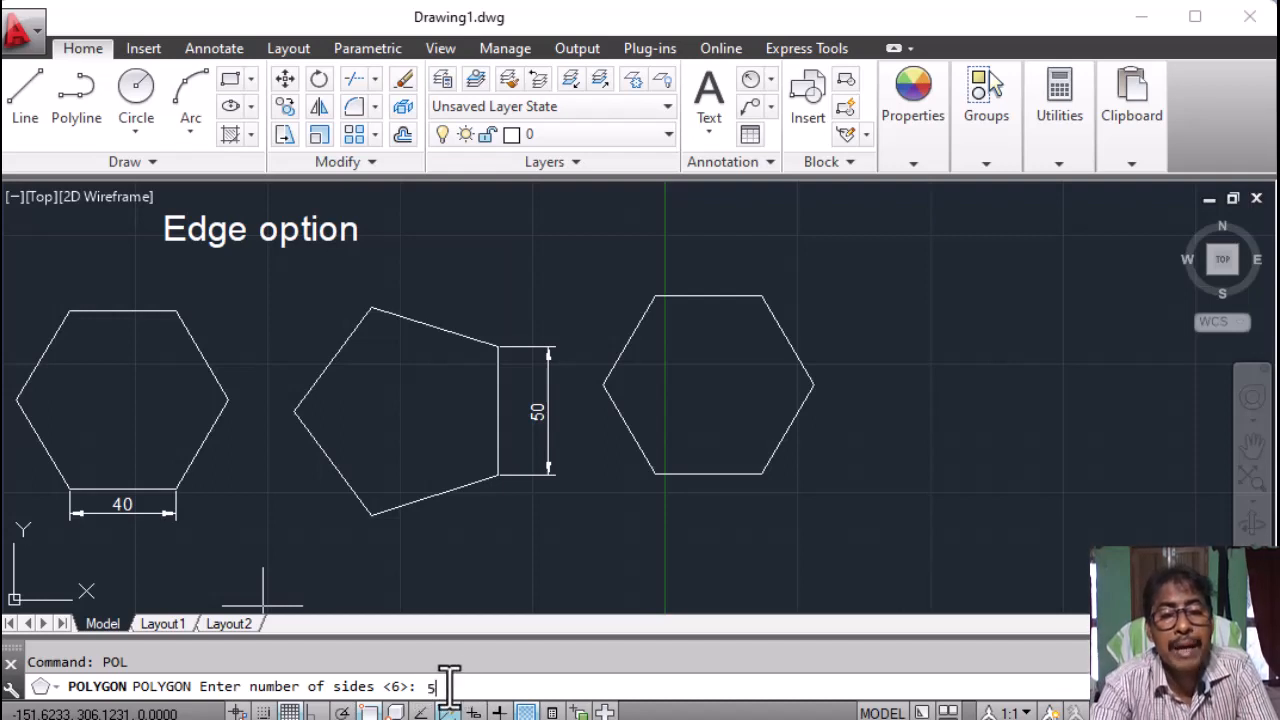
{"action": "key", "text": "Return"}
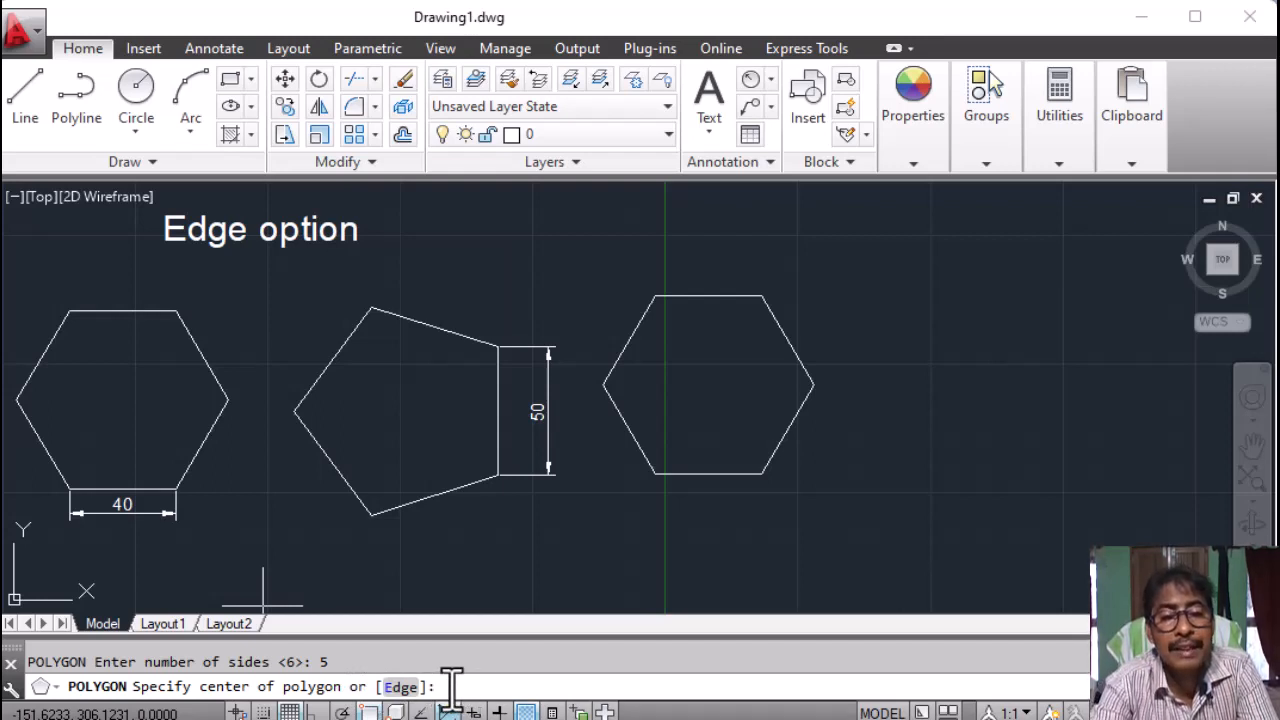
{"action": "type", "text": "e"}
{"action": "key", "text": "Return"}
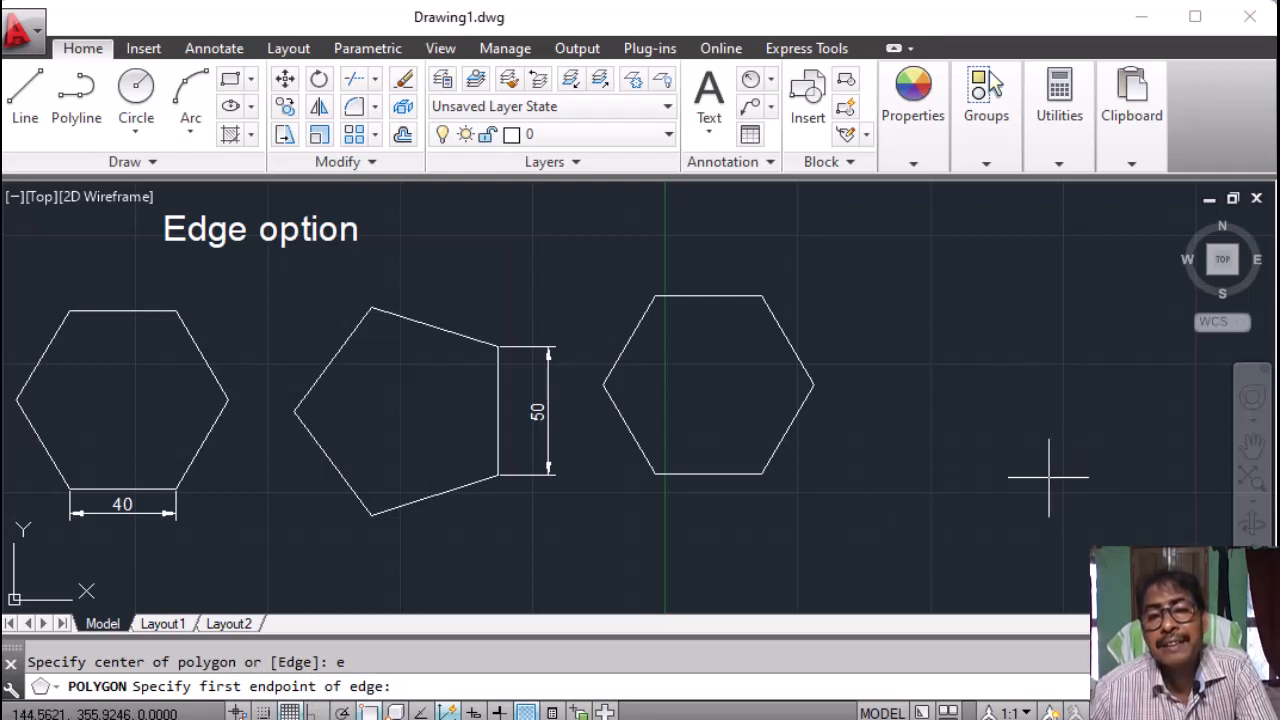
Draw the pentagon right of the new hexagon with a vertical 50-unit edge (@0,50).
{"action": "left_click", "coordinate": [1048, 477]}
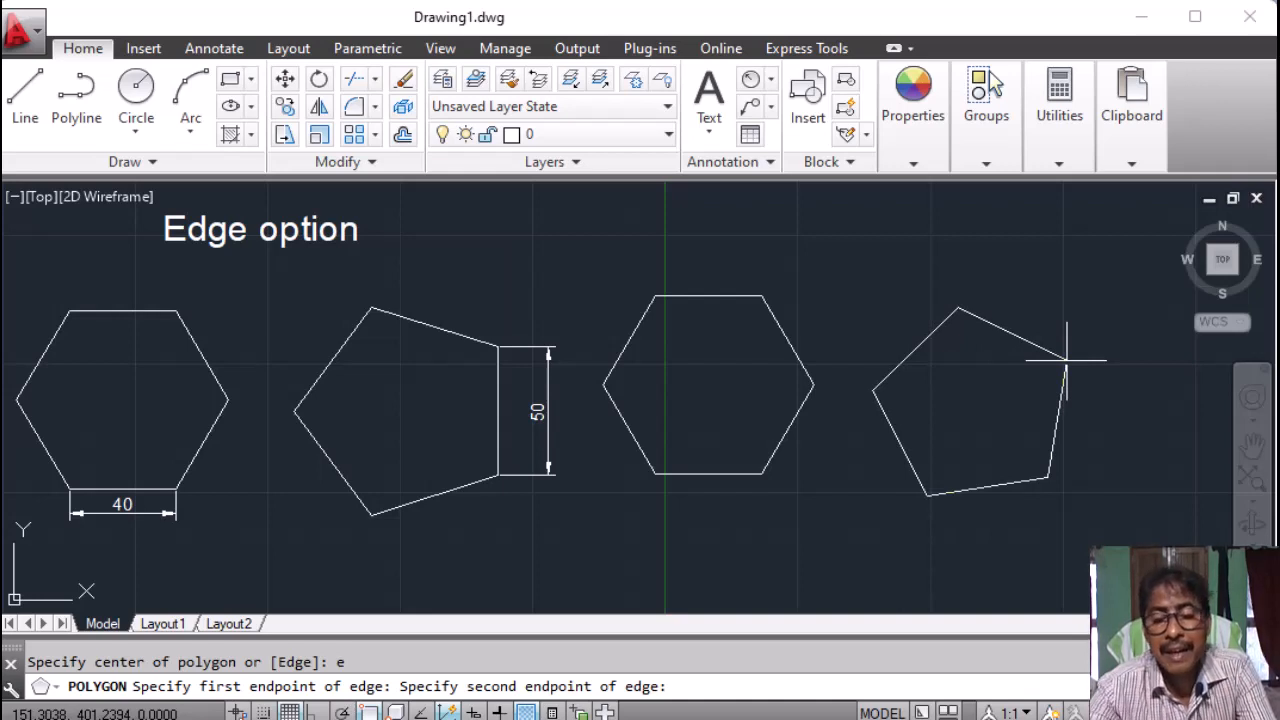
{"action": "type", "text": "@0,50"}
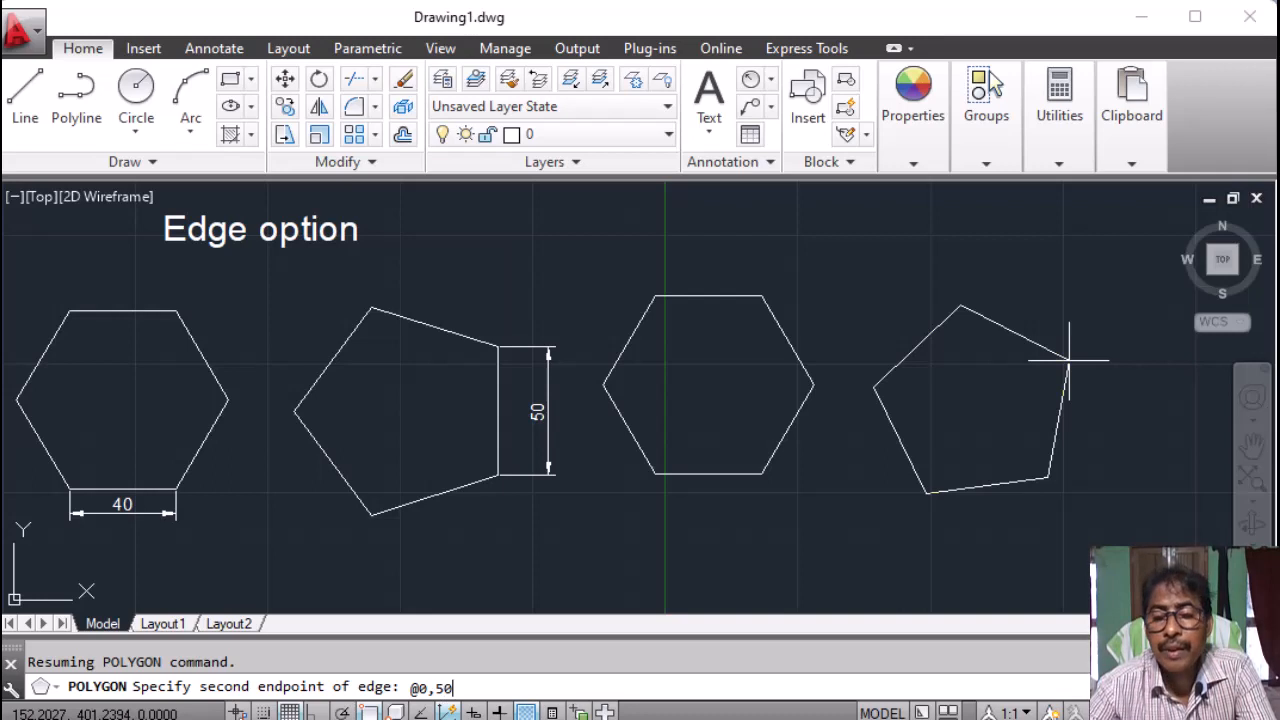
{"action": "key", "text": "Return"}
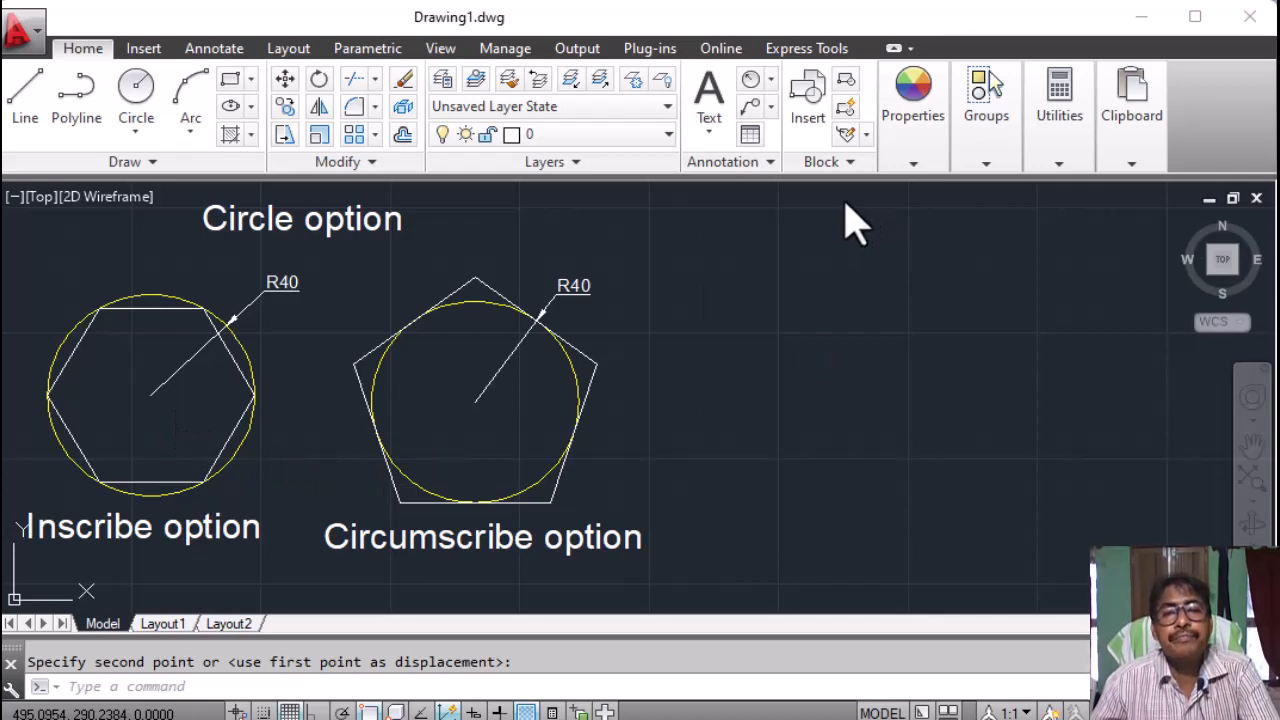
Set the current drawing colour to Yellow in the Properties panel.
{"action": "left_click", "coordinate": [915, 168]}
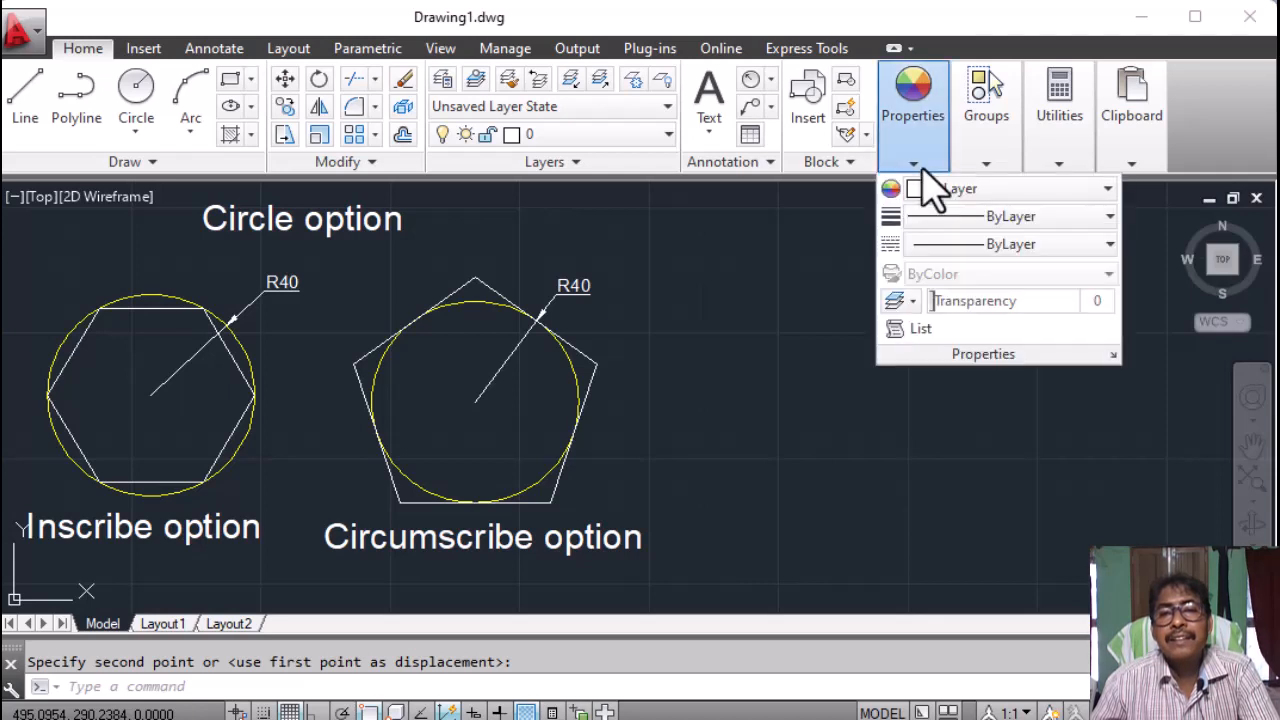
{"action": "left_click", "coordinate": [935, 190]}
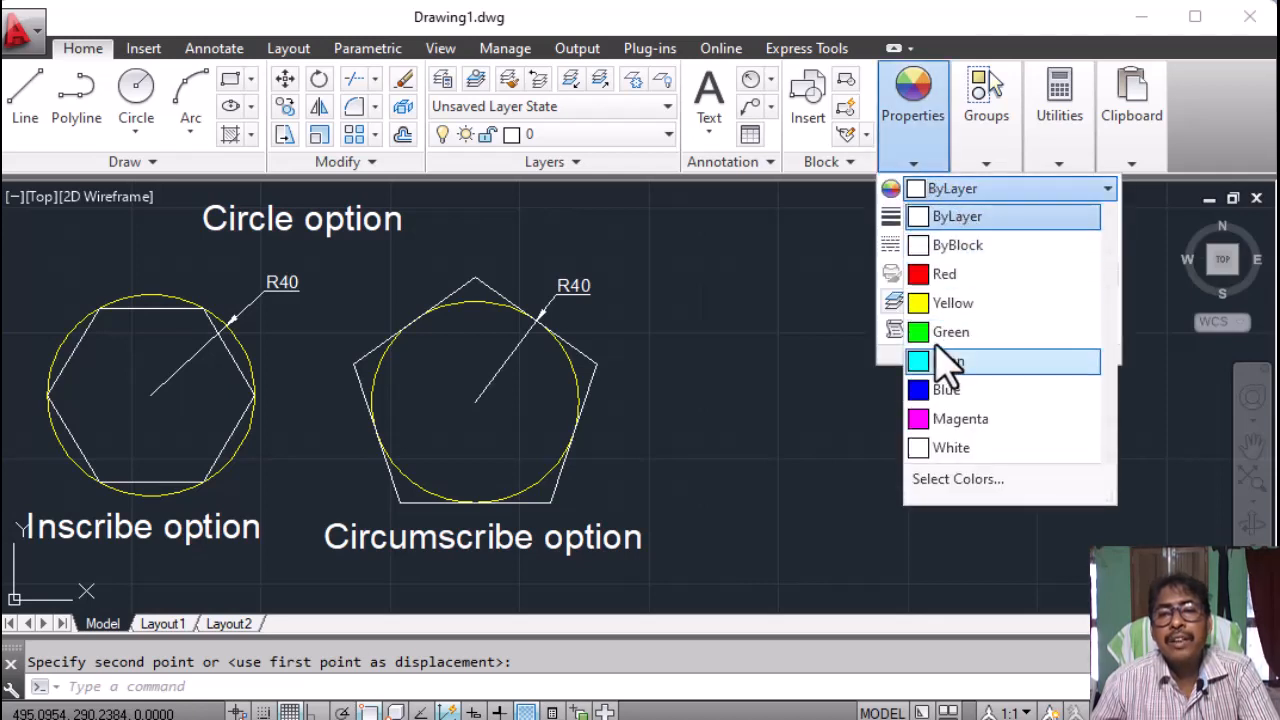
{"action": "left_click", "coordinate": [940, 300]}
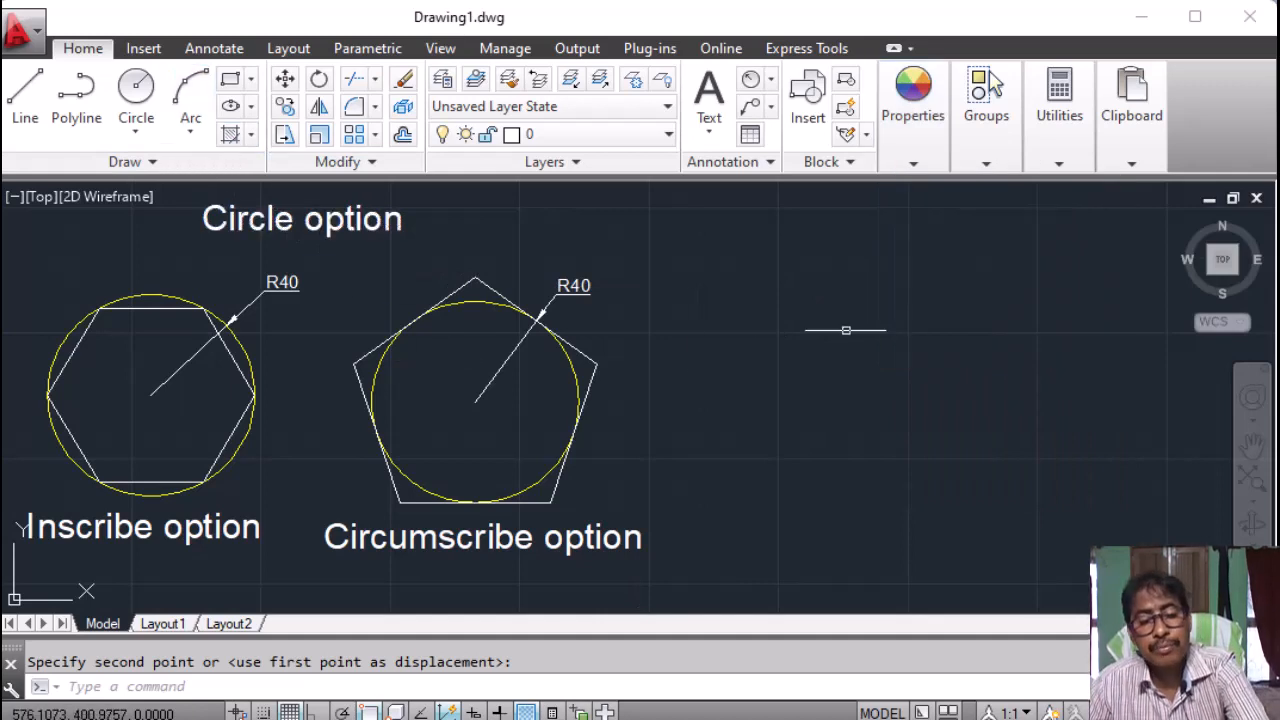
Draw a radius-40 circle to the right of the circumscribed pentagon example.
{"action": "type", "text": "c"}
{"action": "key", "text": "Return"}
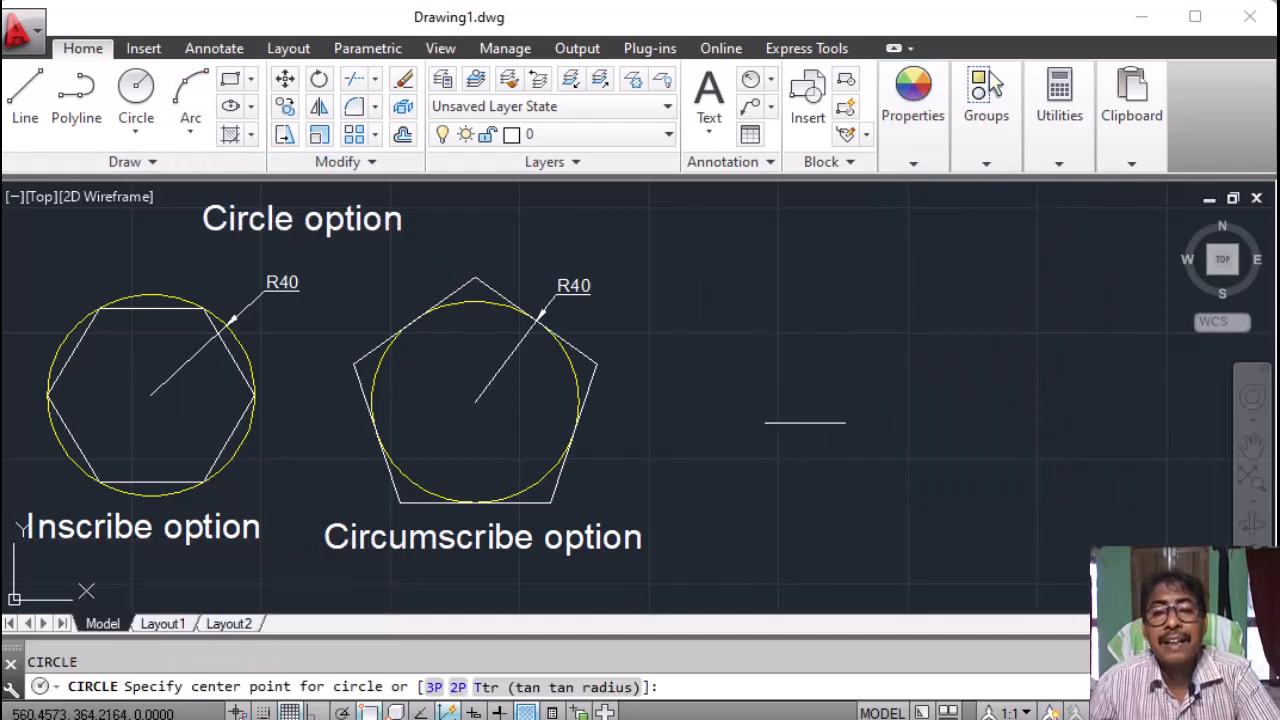
{"action": "left_click", "coordinate": [768, 418]}
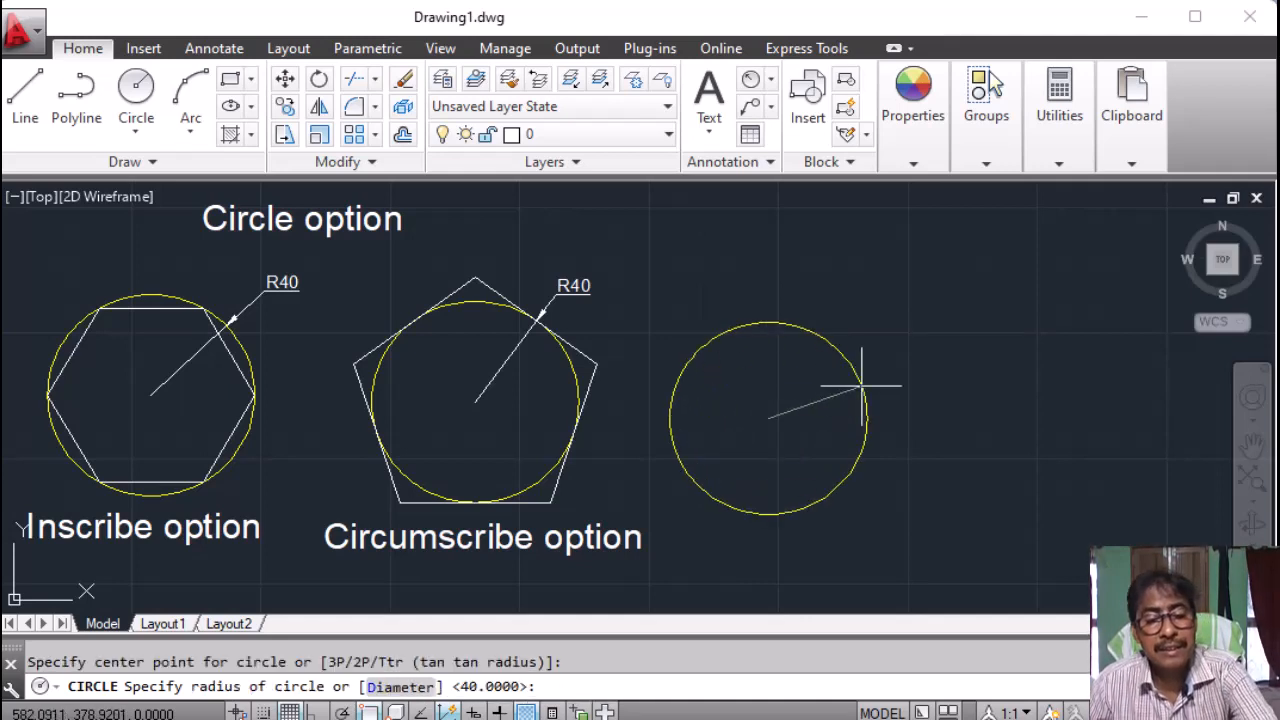
{"action": "type", "text": "40"}
{"action": "key", "text": "Return"}
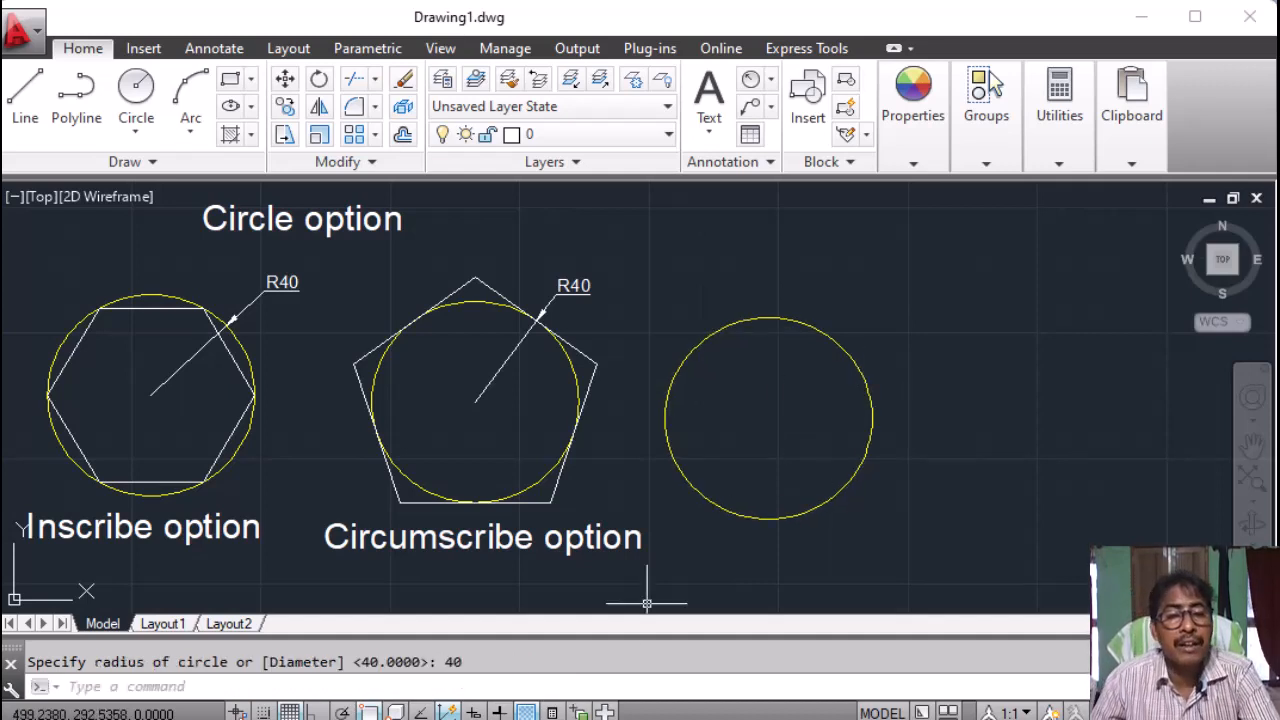
{"action": "left_click", "coordinate": [128, 686]}
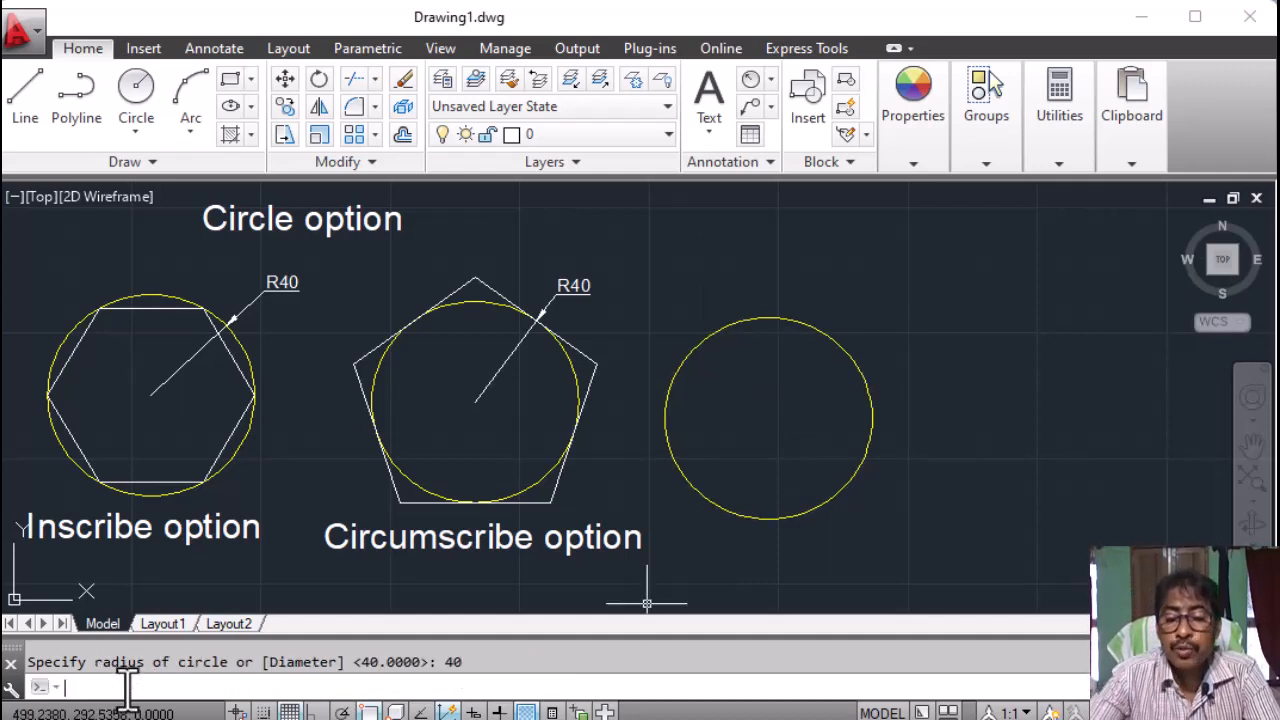
Draw a 6-sided polygon at the circle's centre, inscribed with radius 40.
{"action": "type", "text": "pol"}
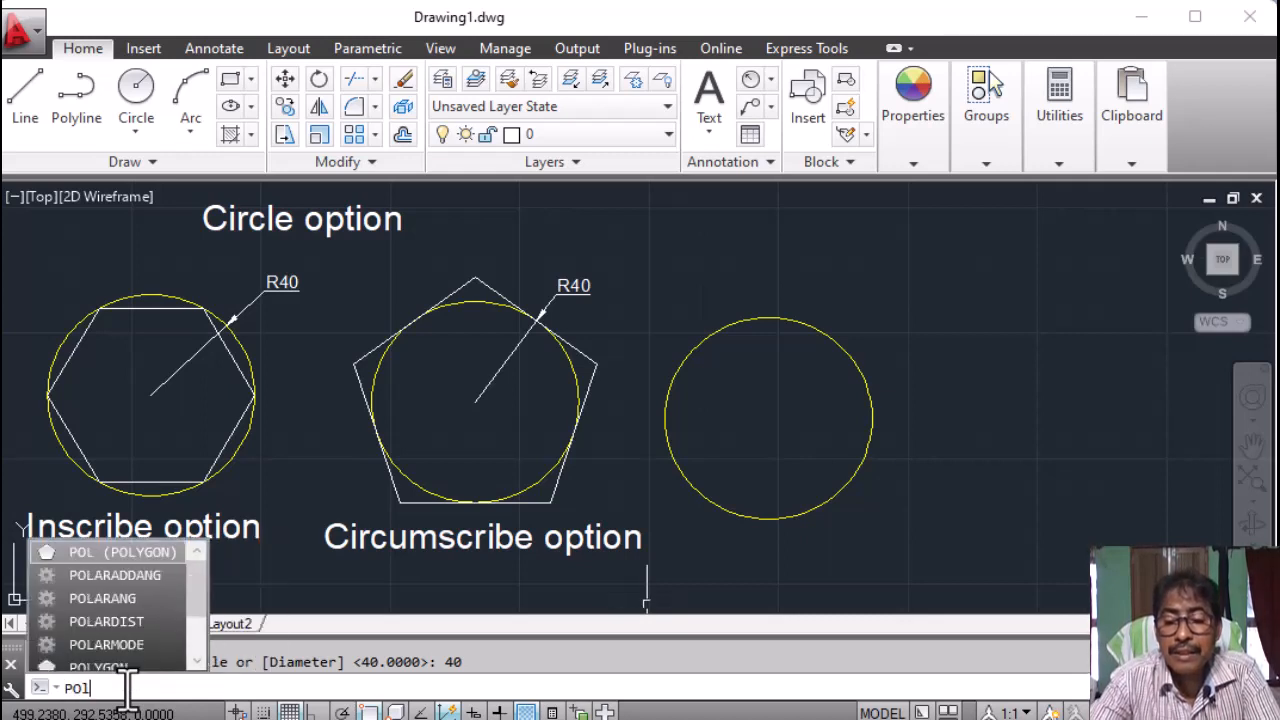
{"action": "key", "text": "Return"}
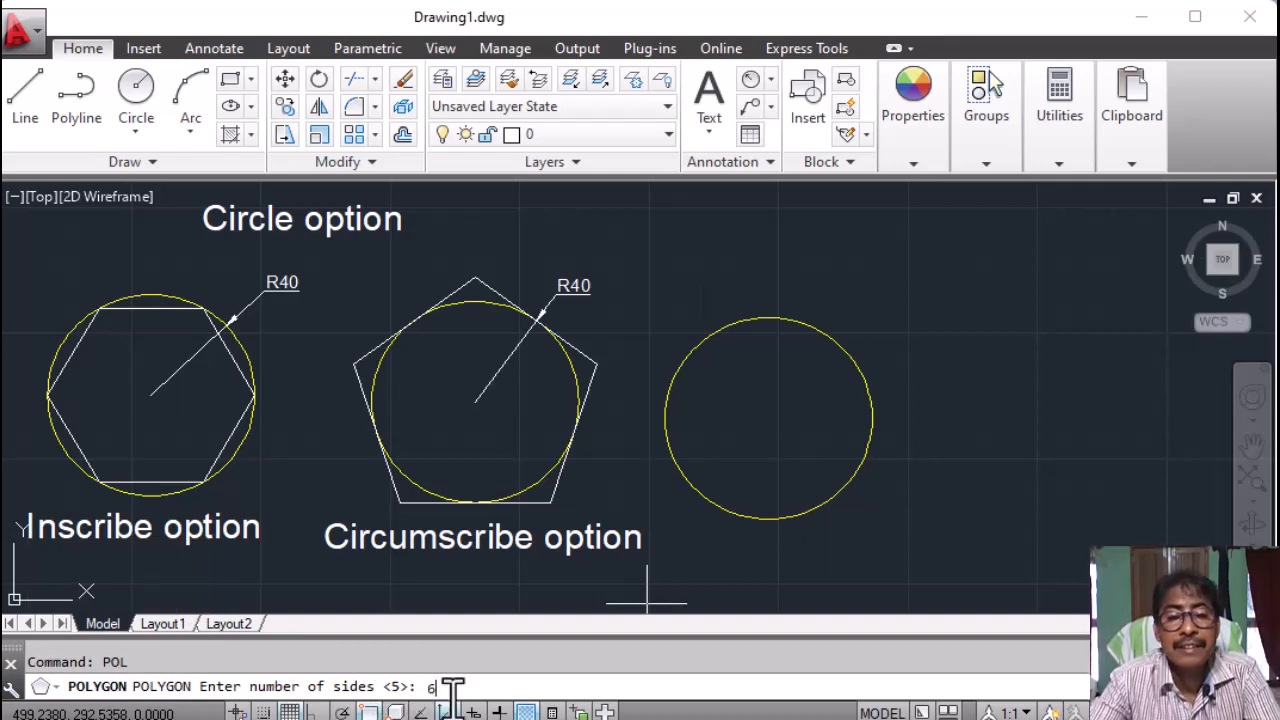
{"action": "key", "text": "Return"}
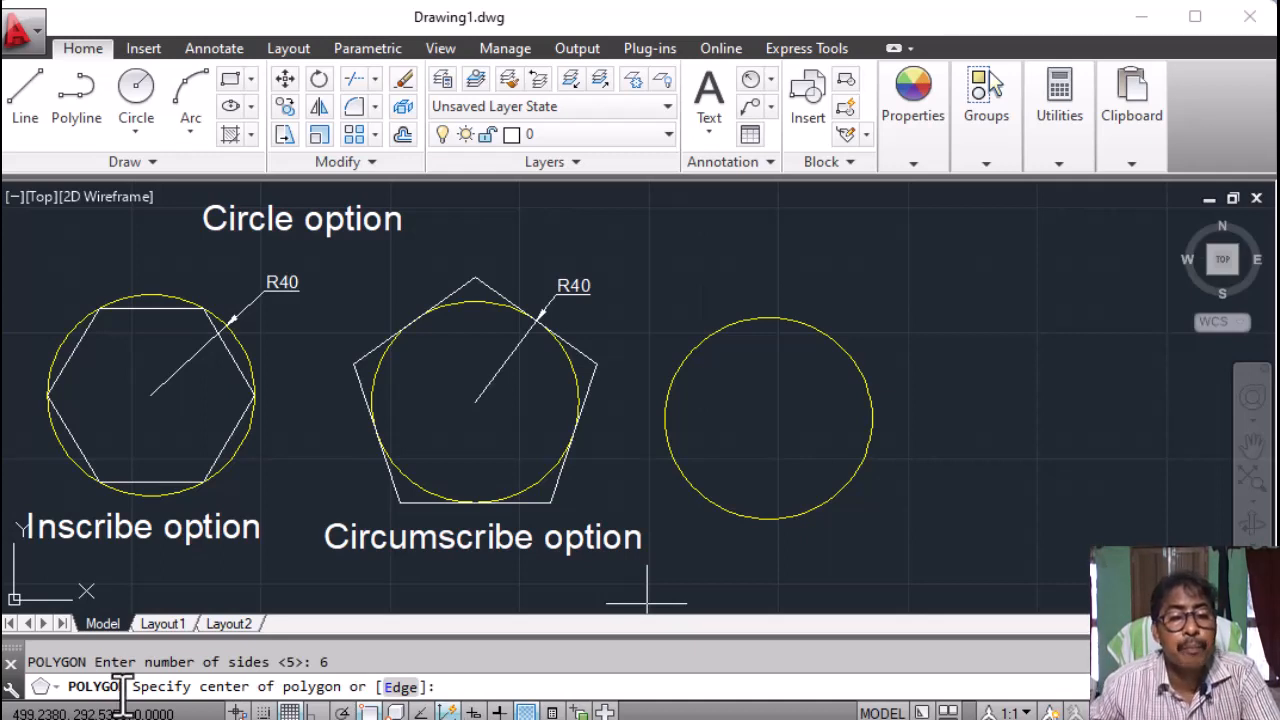
{"action": "left_click", "coordinate": [768, 418]}
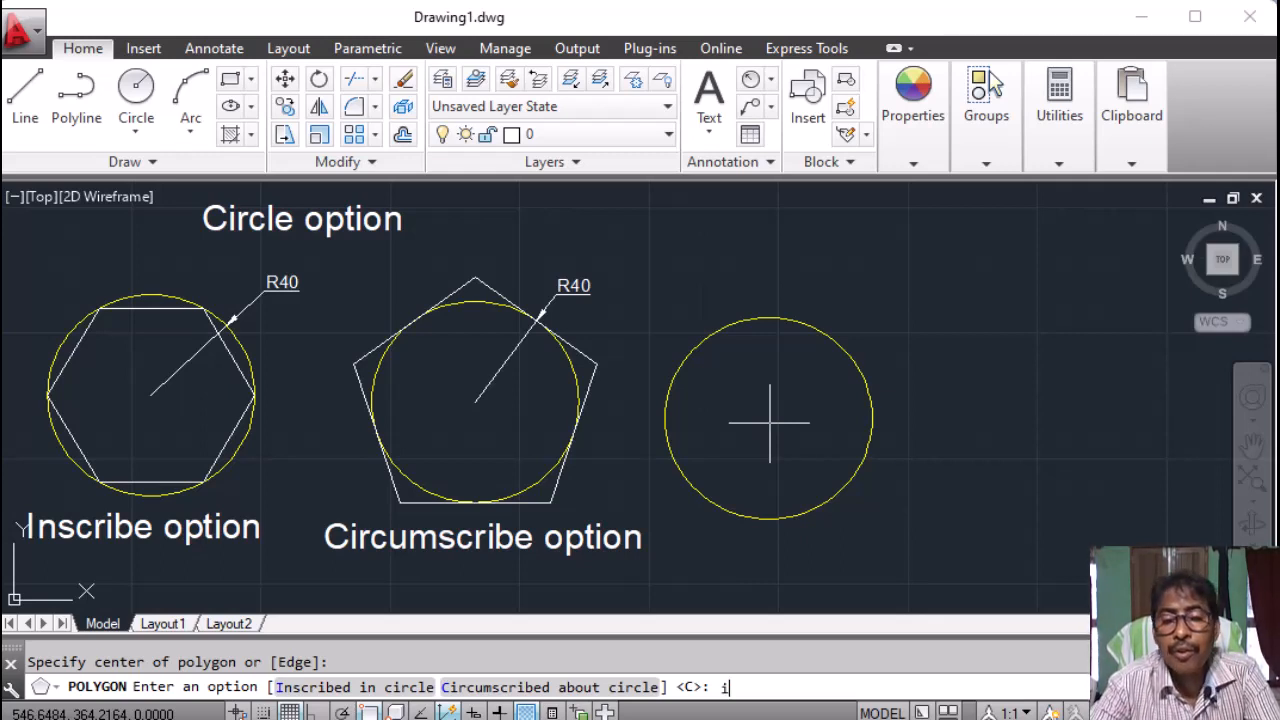
{"action": "key", "text": "Return"}
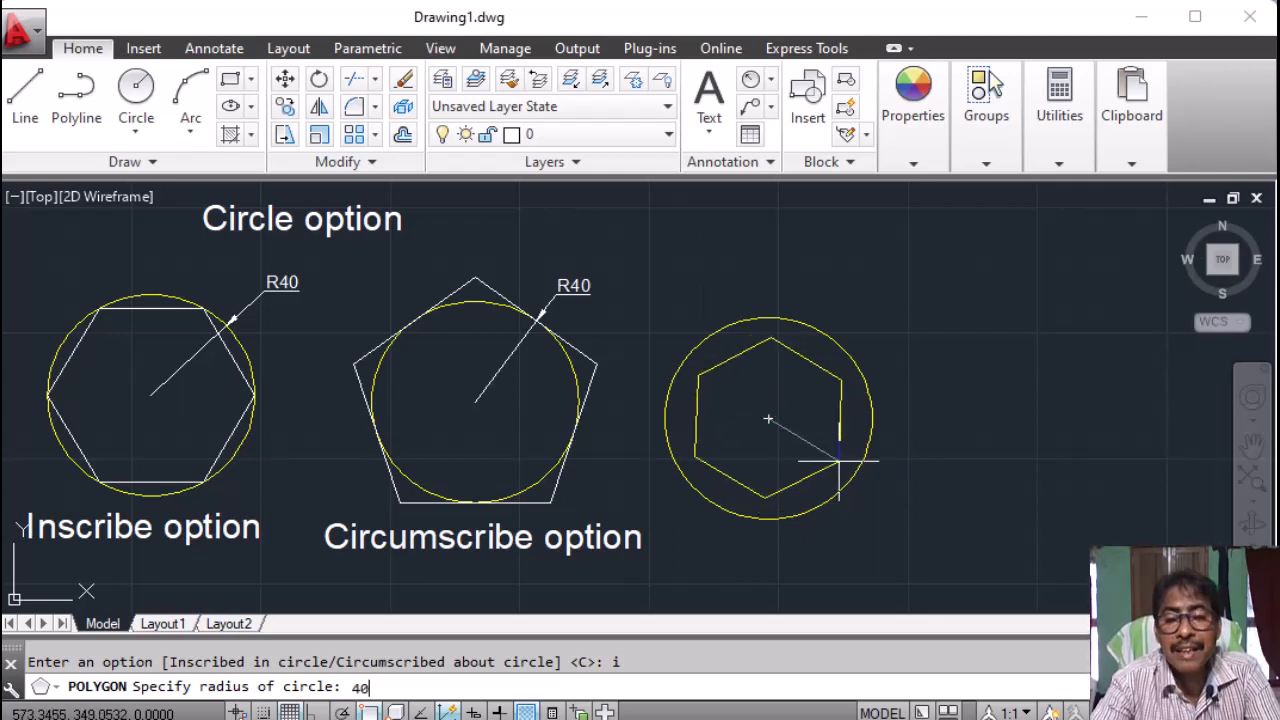
{"action": "key", "text": "Return"}
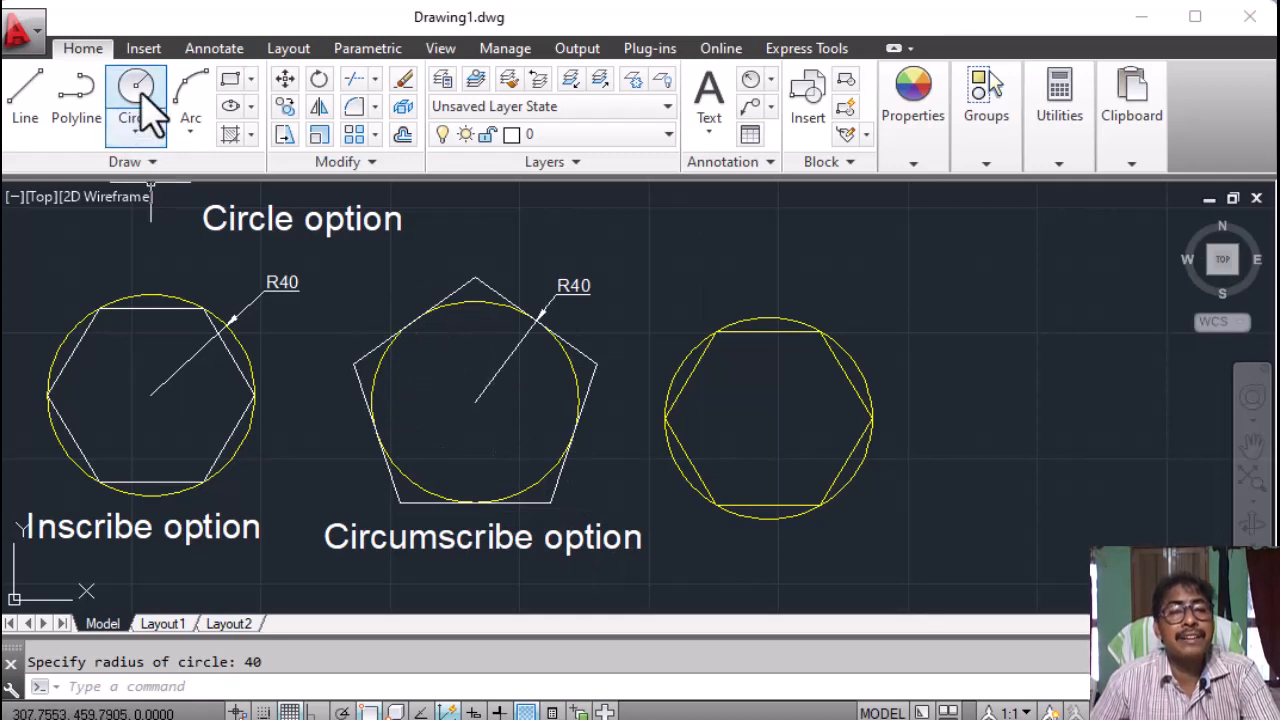
Draw a radius-50 circle to the right of the inscribed hexagon.
{"action": "left_click", "coordinate": [158, 686]}
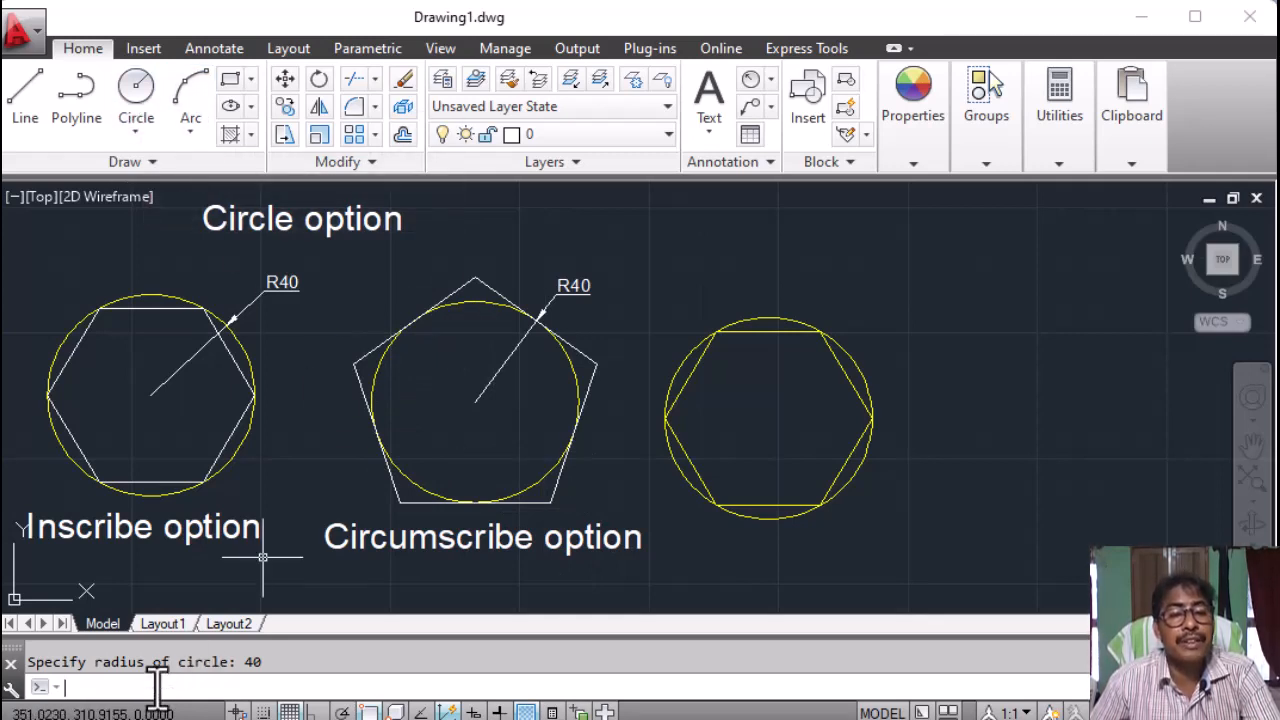
{"action": "type", "text": "c"}
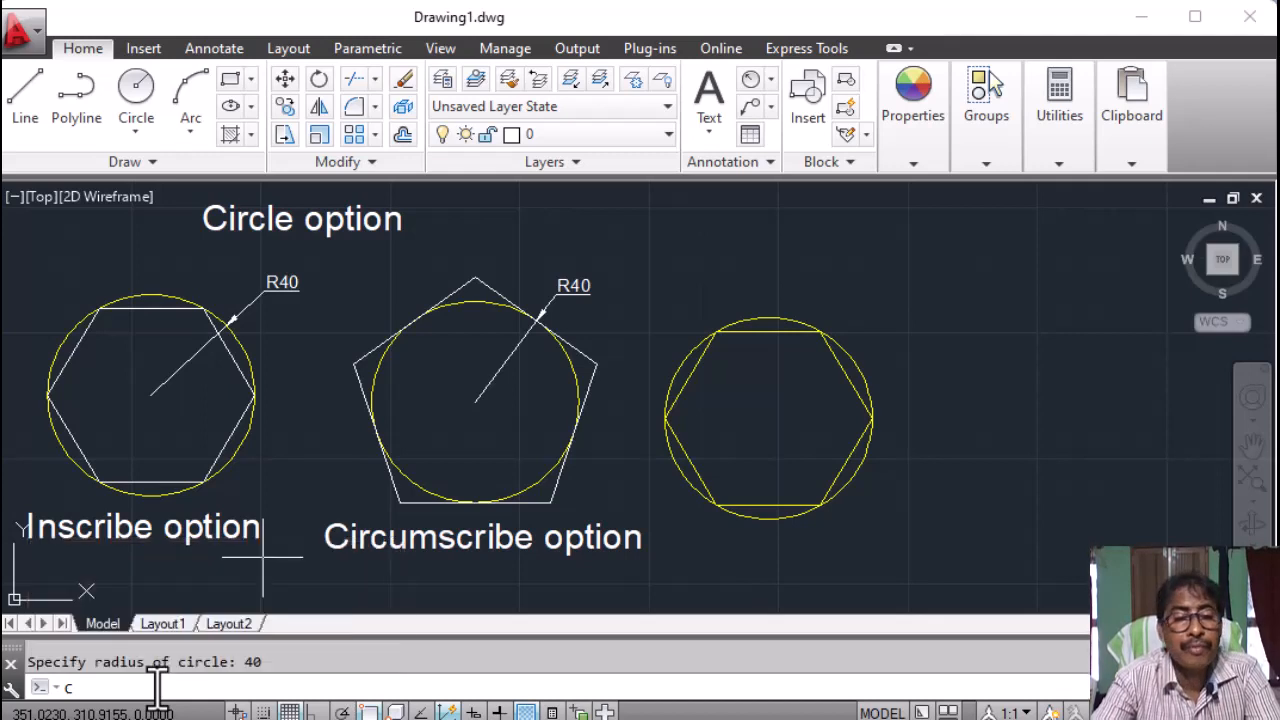
{"action": "key", "text": "Return"}
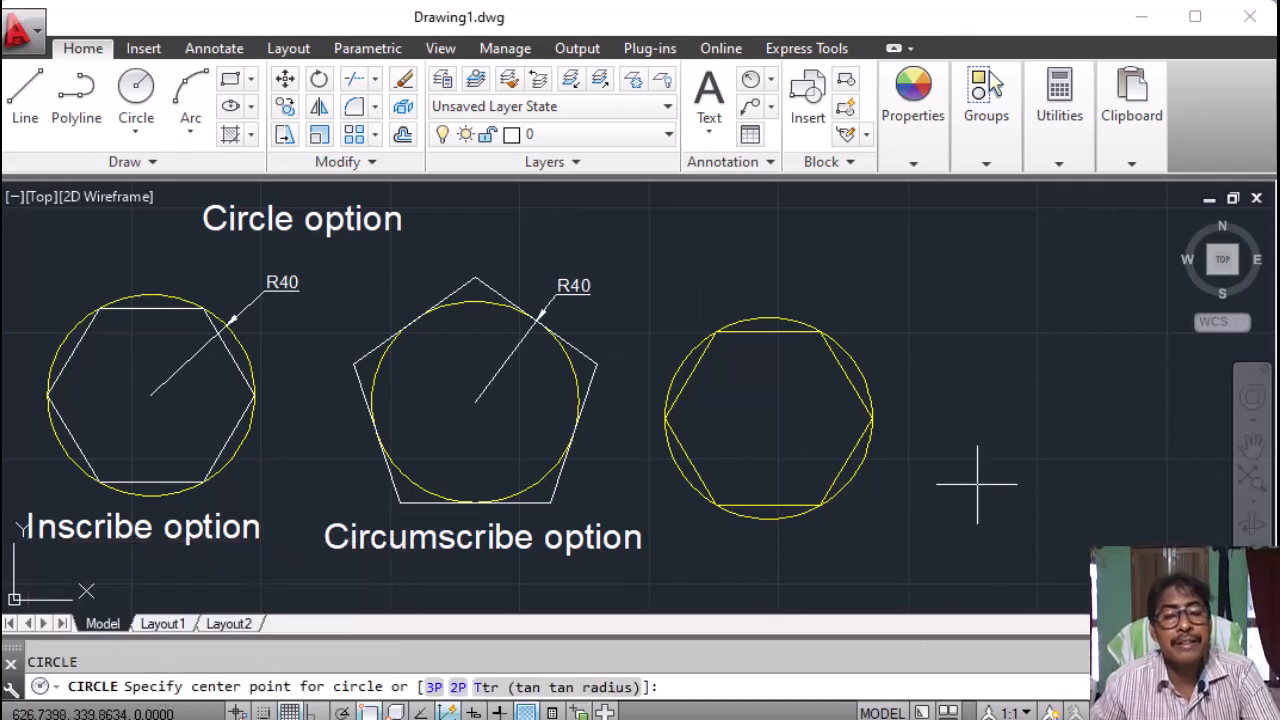
{"action": "left_click", "coordinate": [1045, 418]}
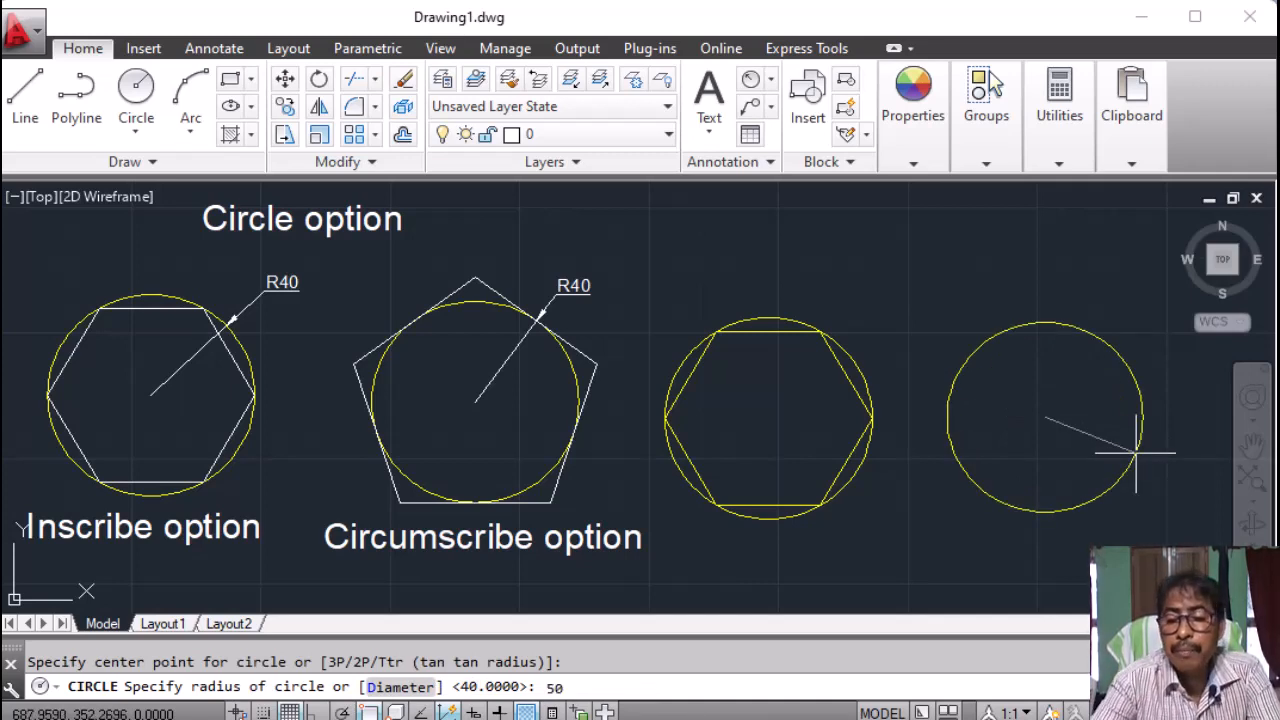
{"action": "key", "text": "Return"}
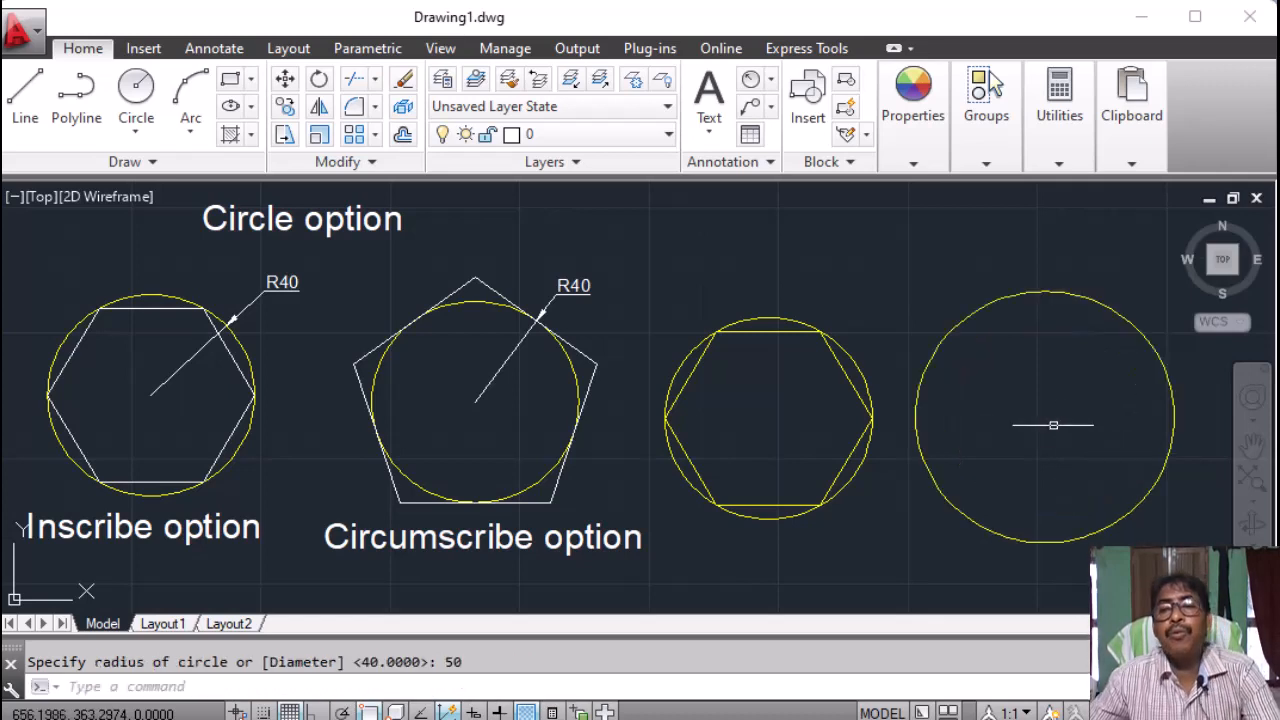
Set the current drawing colour back to ByLayer.
{"action": "left_click", "coordinate": [912, 165]}
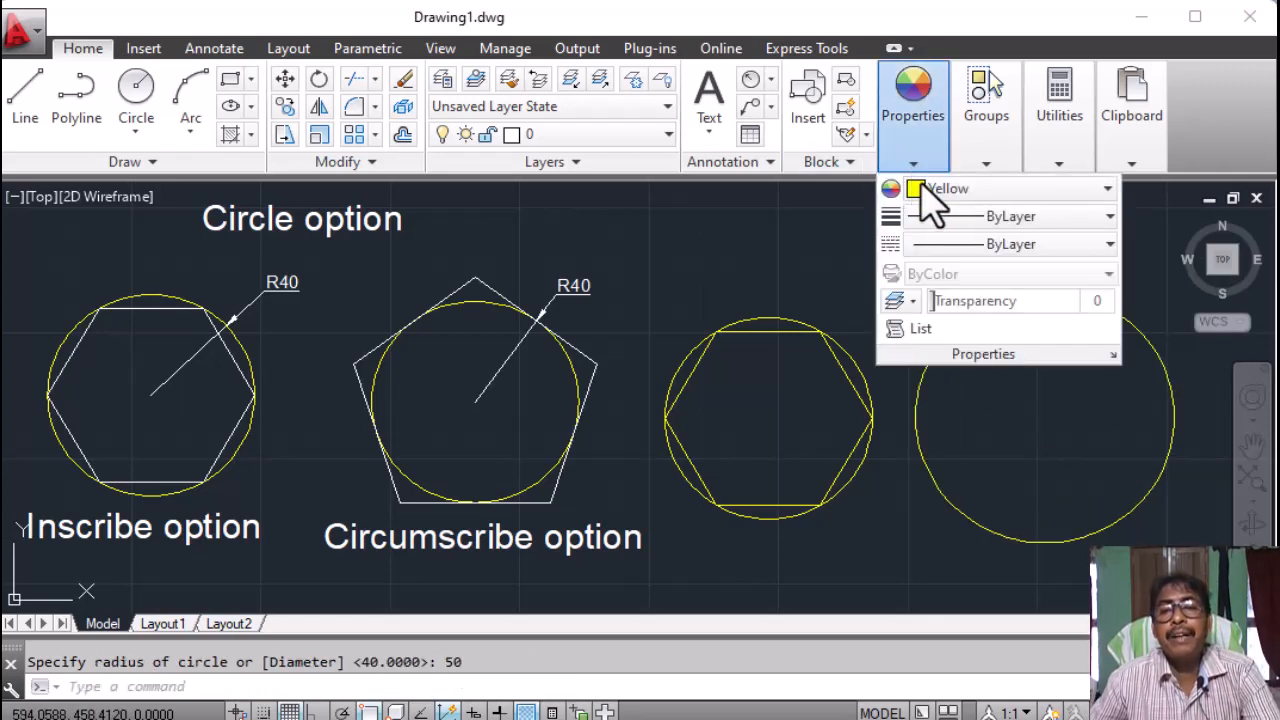
{"action": "left_click", "coordinate": [926, 189]}
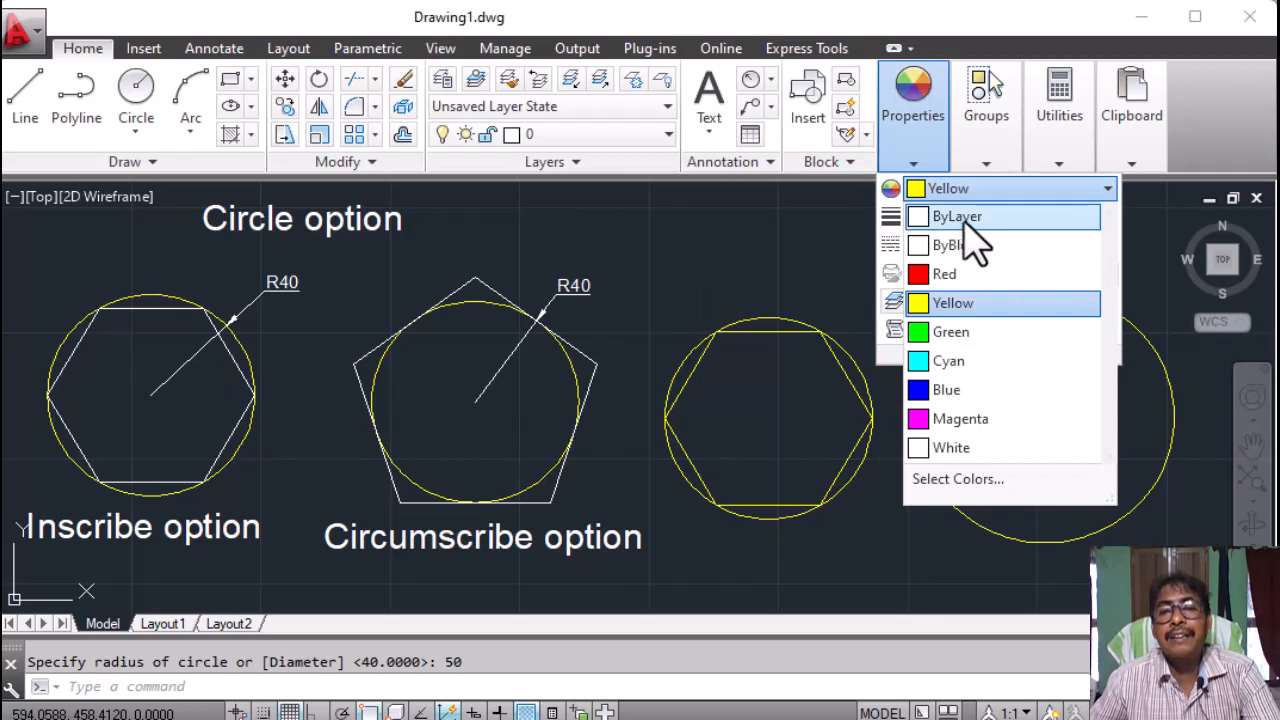
{"action": "left_click", "coordinate": [962, 226]}
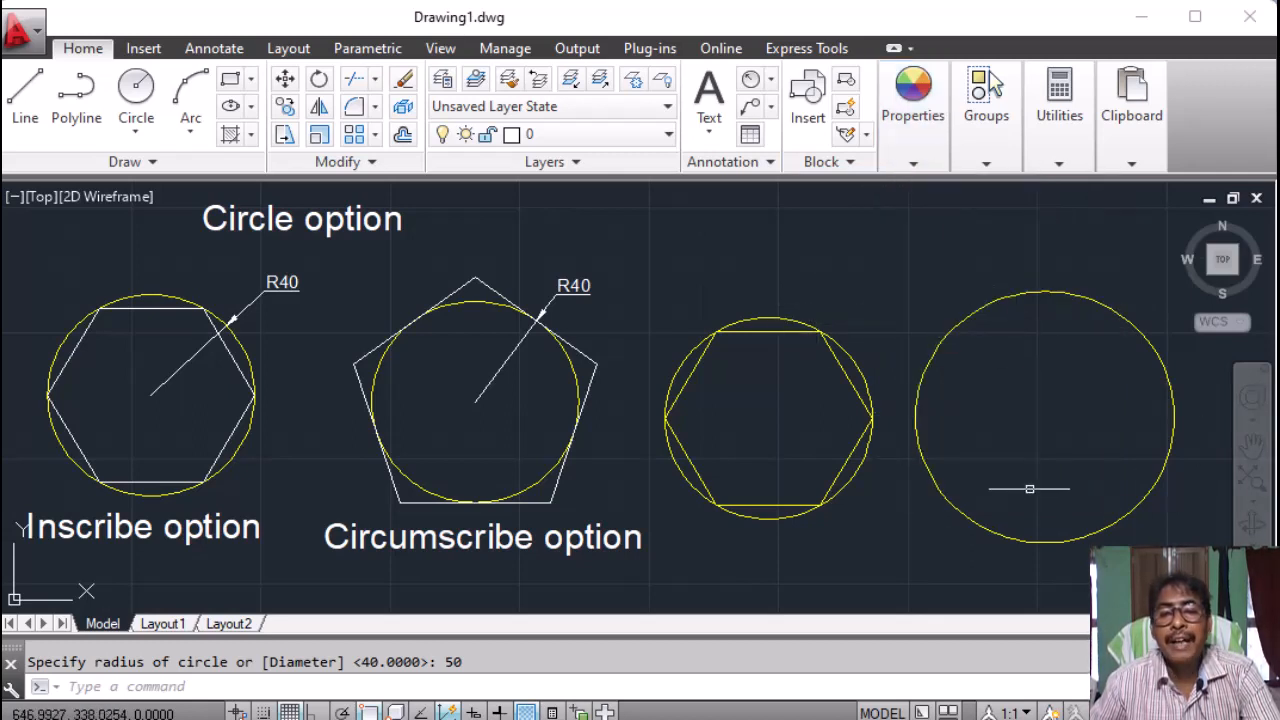
Draw a 5-sided polygon at the large circle's centre, circumscribed with radius 50.
{"action": "left_click", "coordinate": [80, 688]}
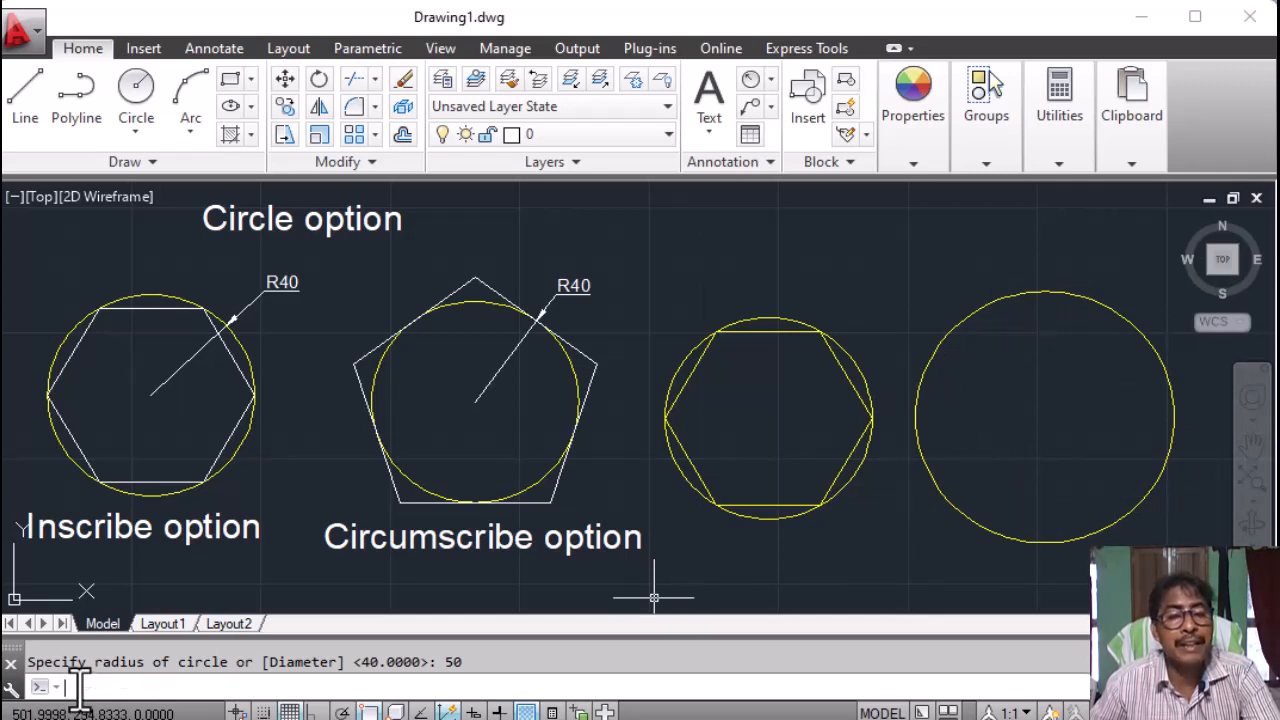
{"action": "type", "text": "po"}
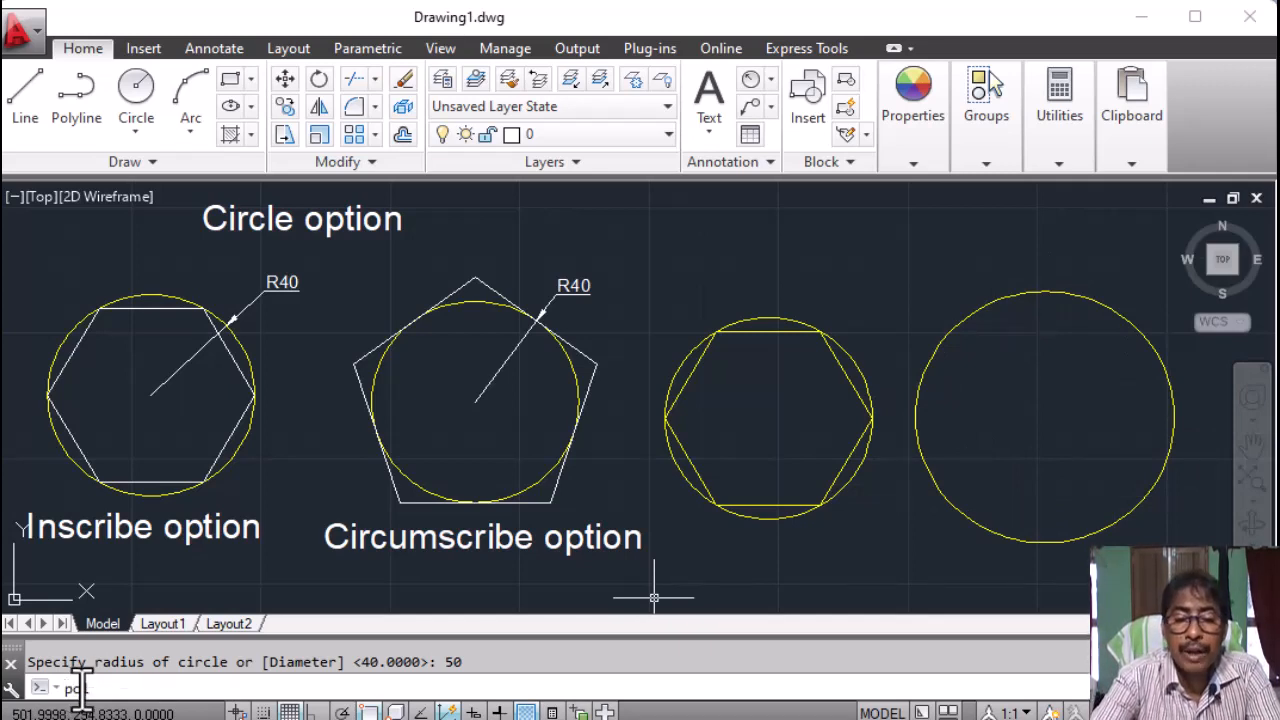
{"action": "type", "text": "l"}
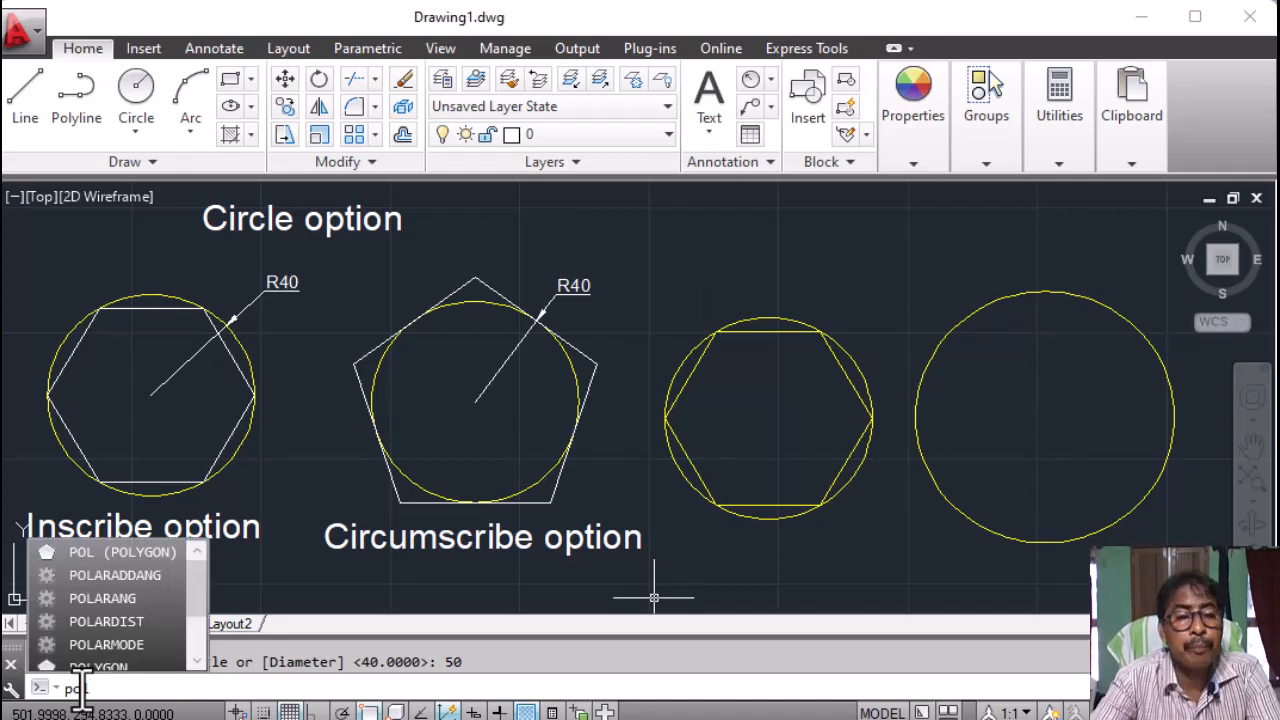
{"action": "key", "text": "Return"}
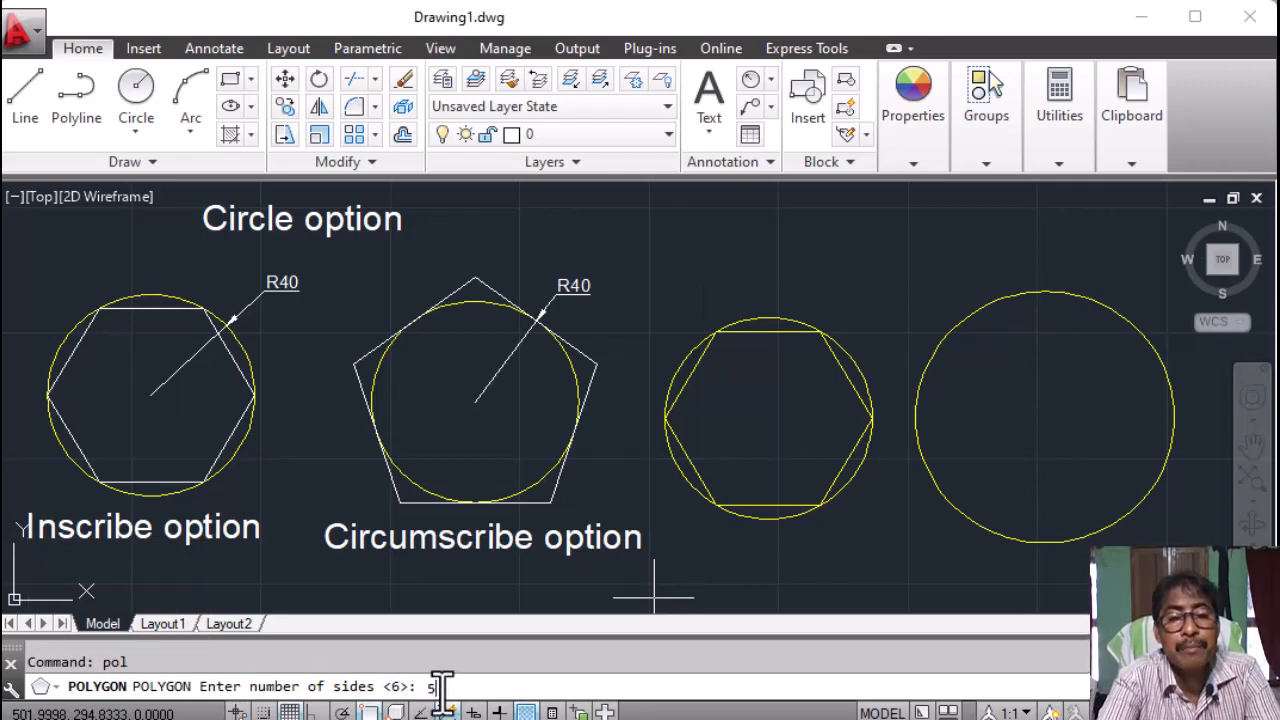
{"action": "key", "text": "Return"}
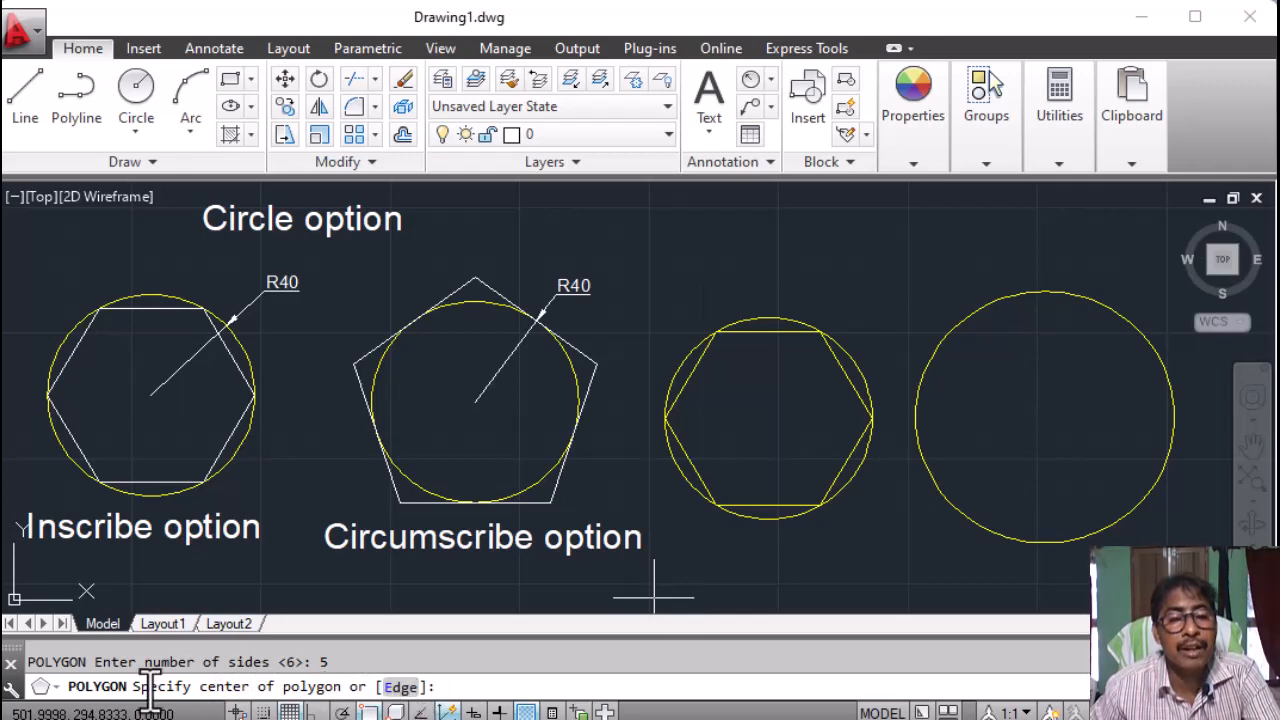
{"action": "left_click", "coordinate": [1046, 418]}
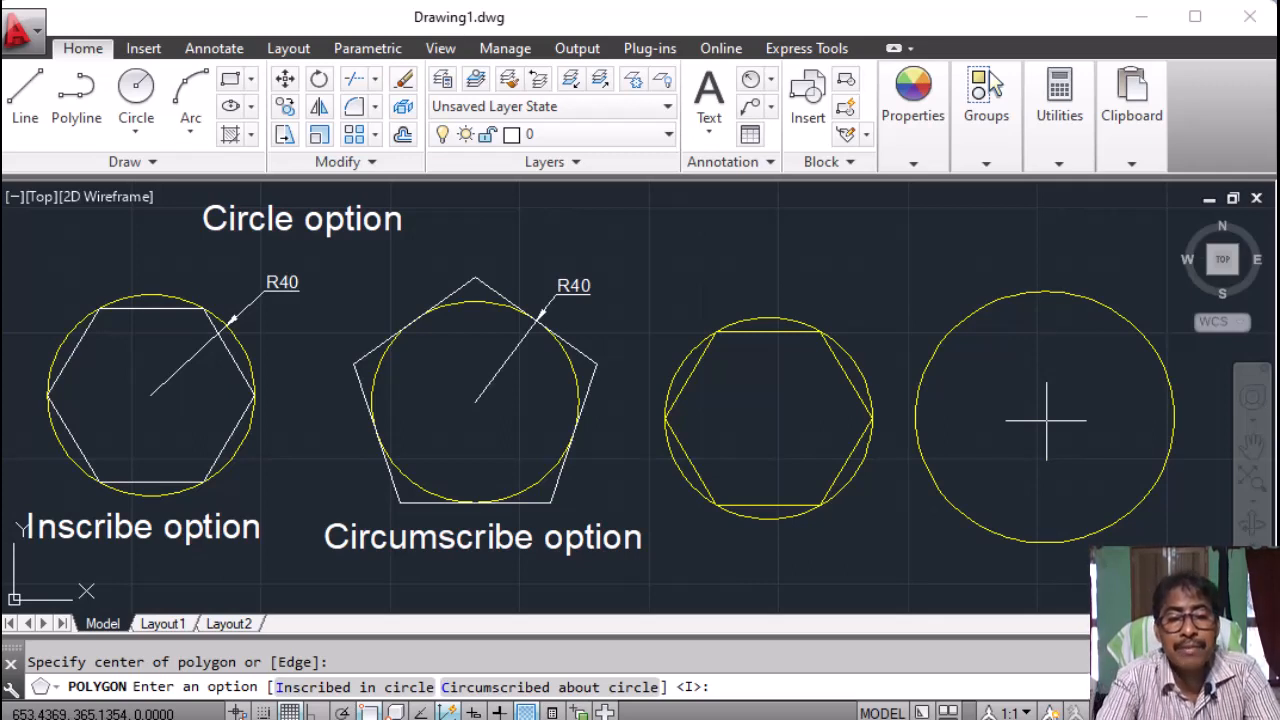
{"action": "type", "text": "c"}
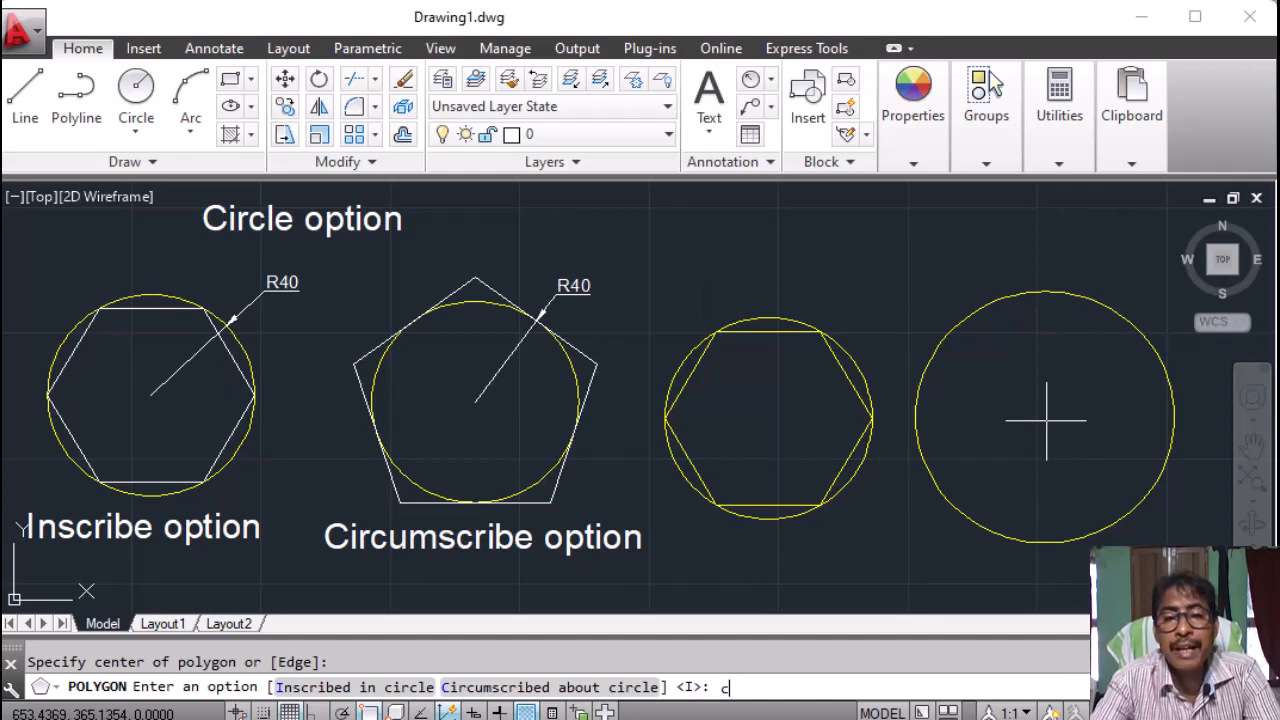
{"action": "key", "text": "Return"}
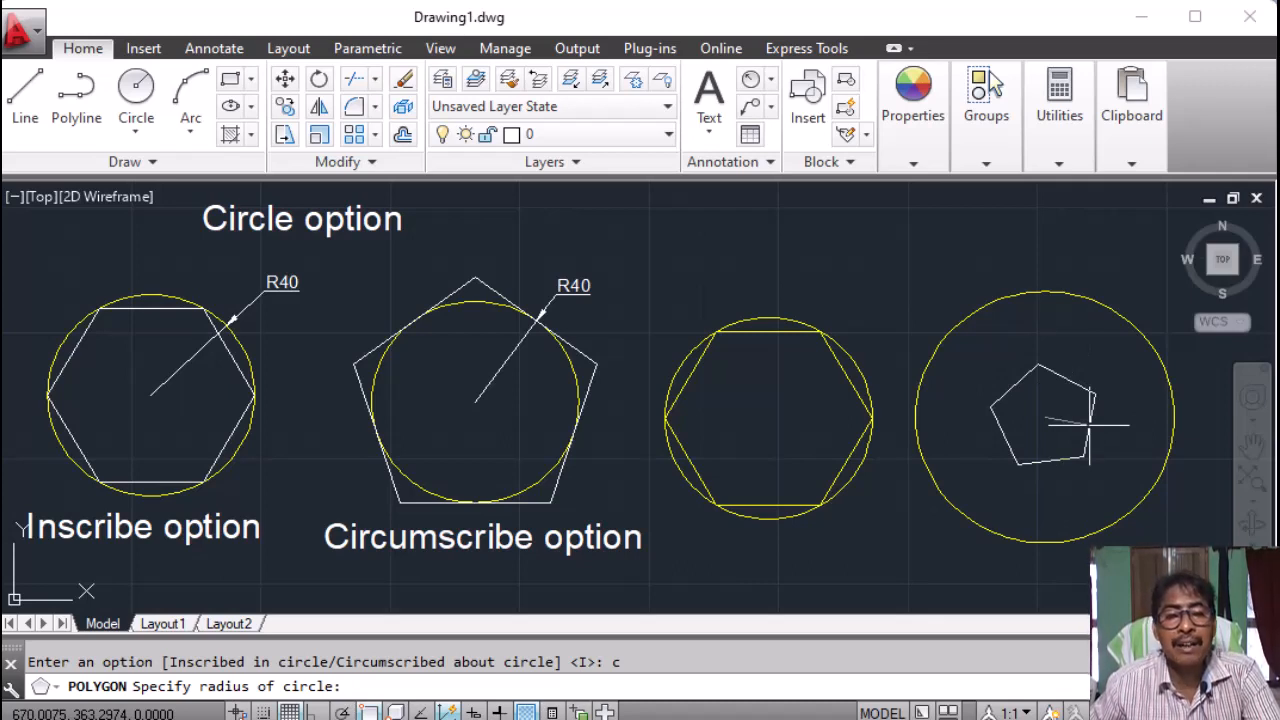
{"action": "type", "text": "50"}
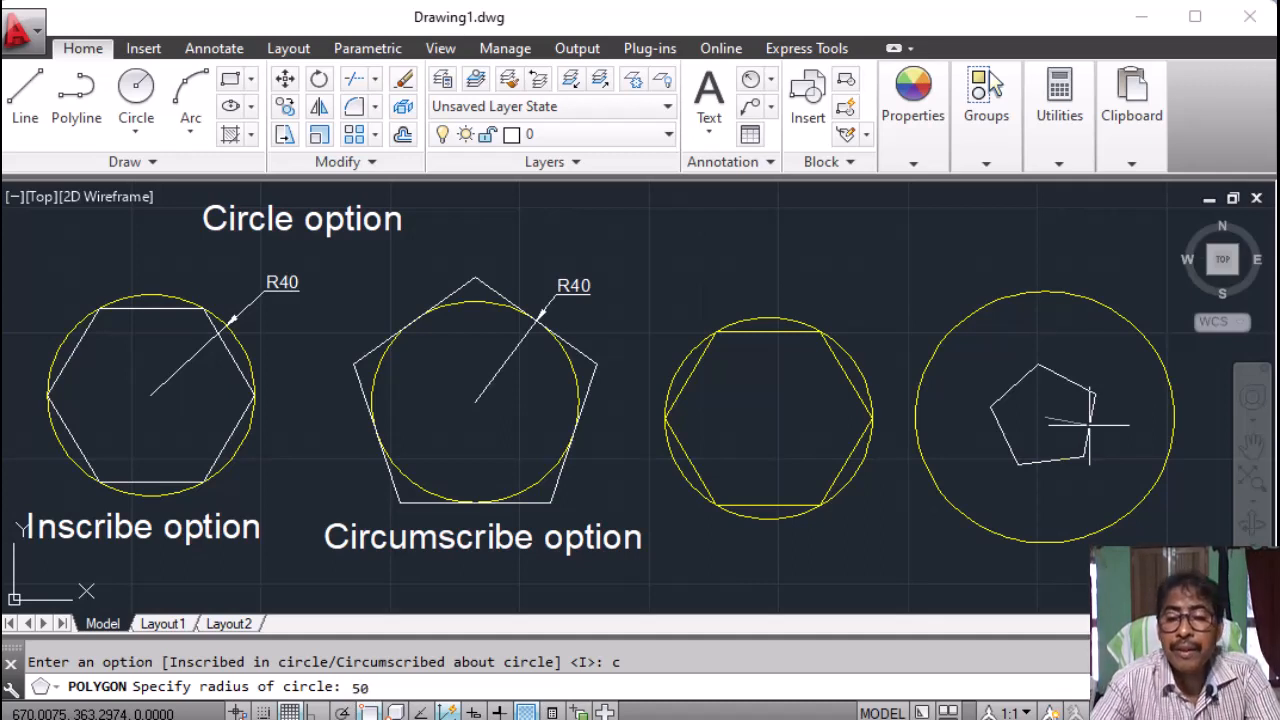
{"action": "key", "text": "Return"}
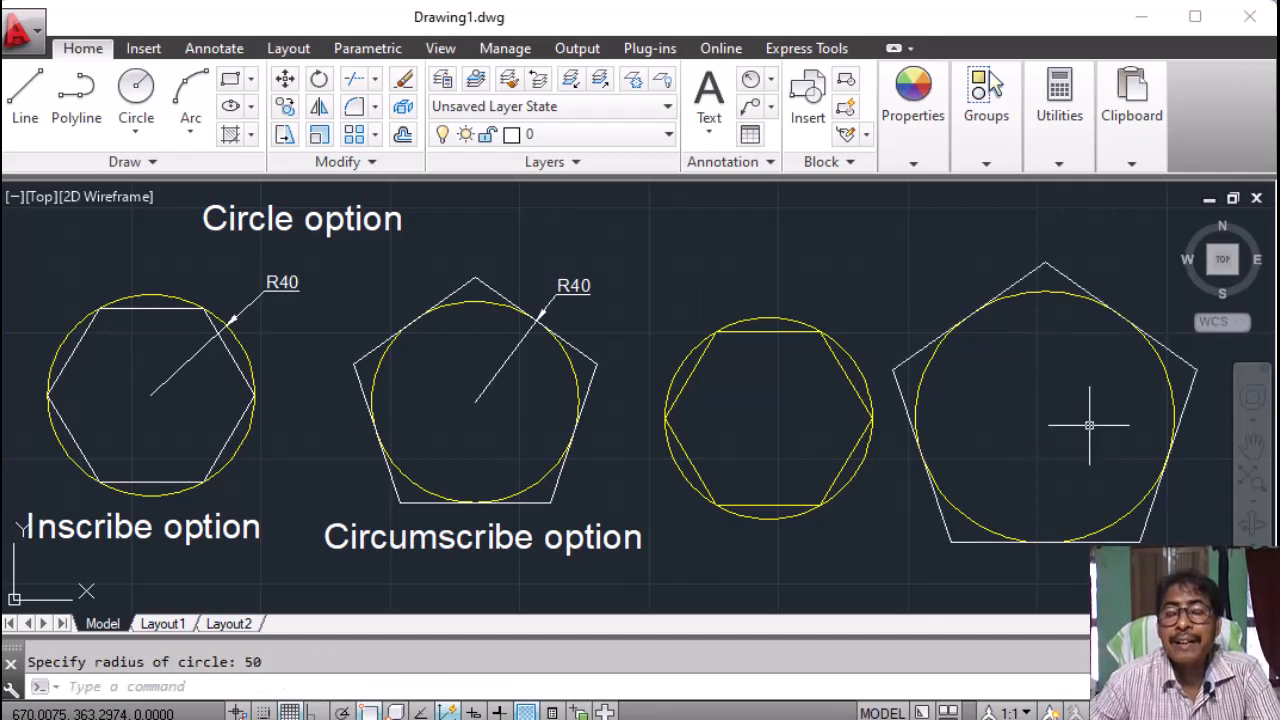